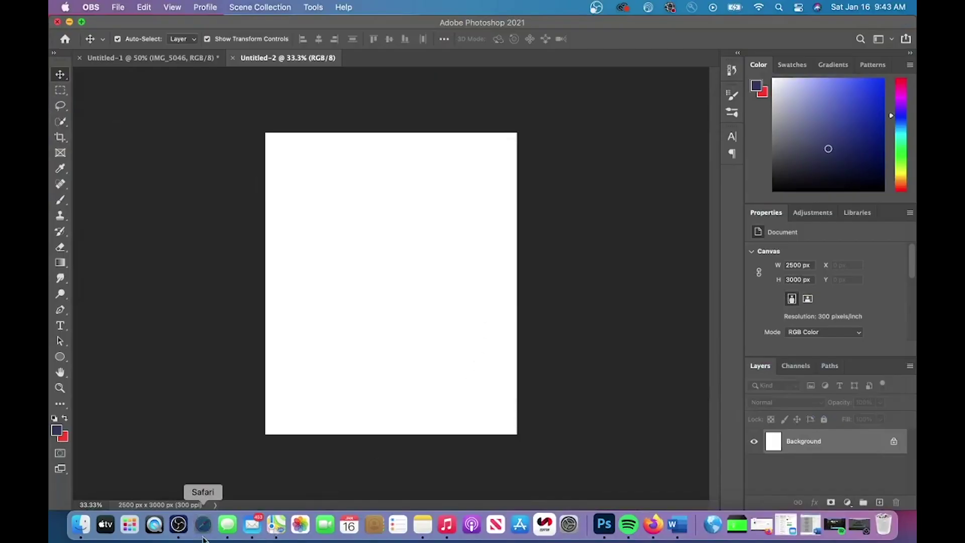
Switch to Safari and run an advanced image search for "bradley beal" limited to images larger than 2 MP.
left_click(203, 537)
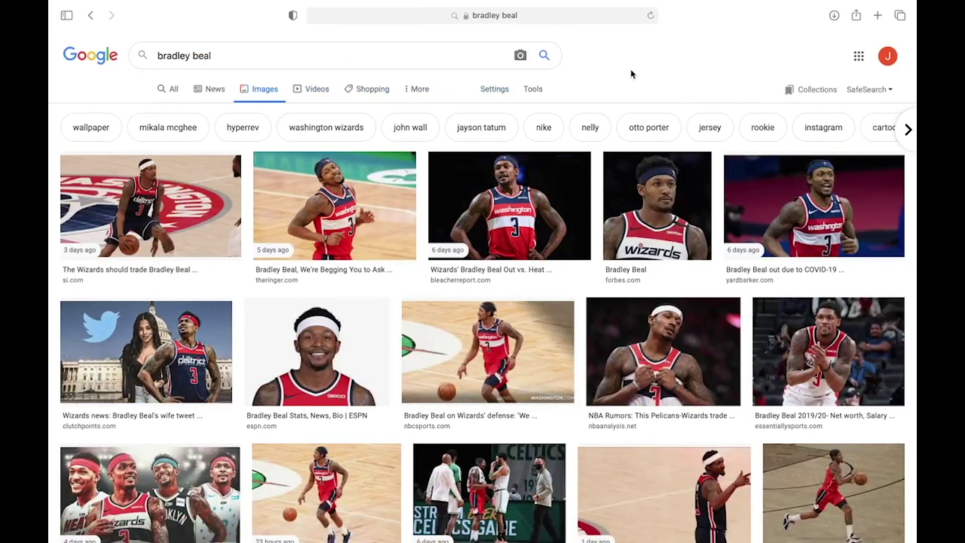
left_click(486, 96)
left_click(490, 151)
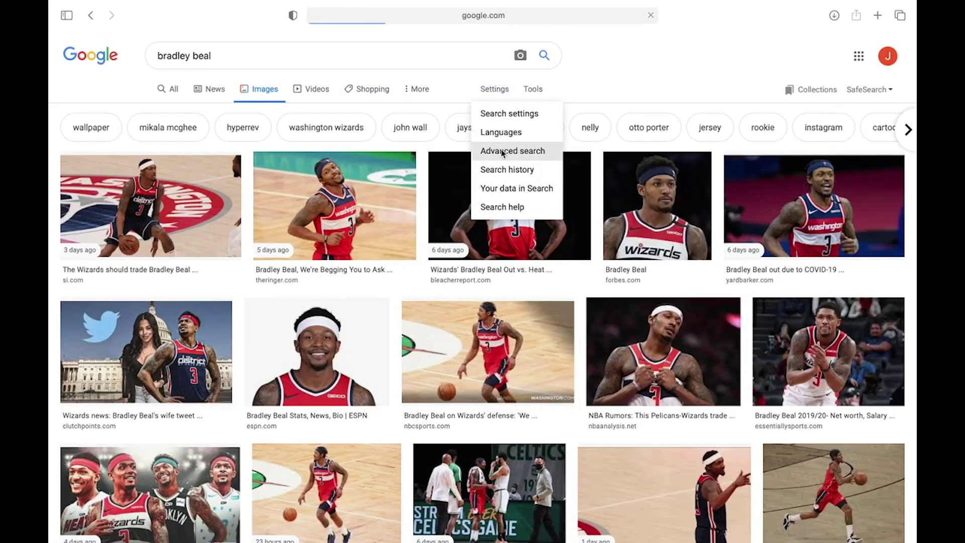
left_click(326, 320)
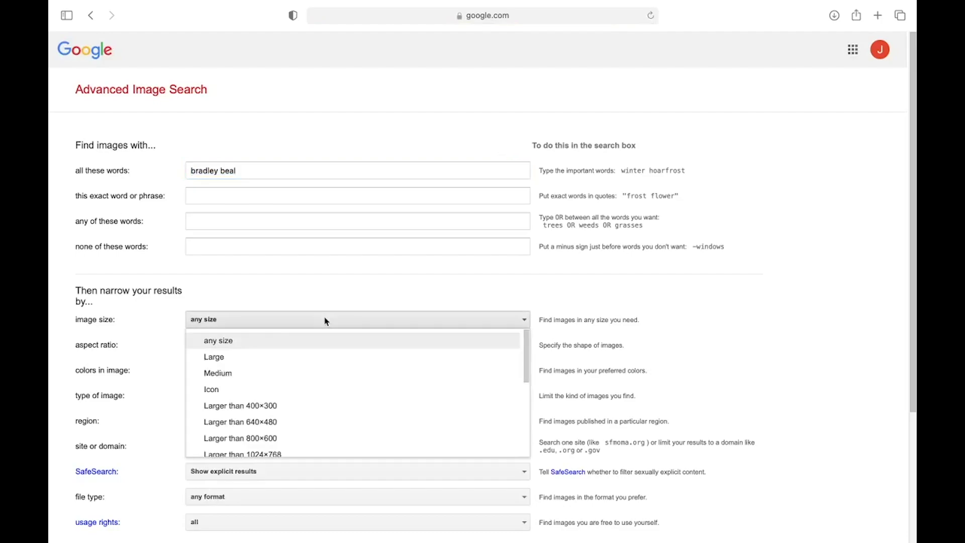
scroll(325, 321, "down", 5)
scroll(307, 272, "down", 2)
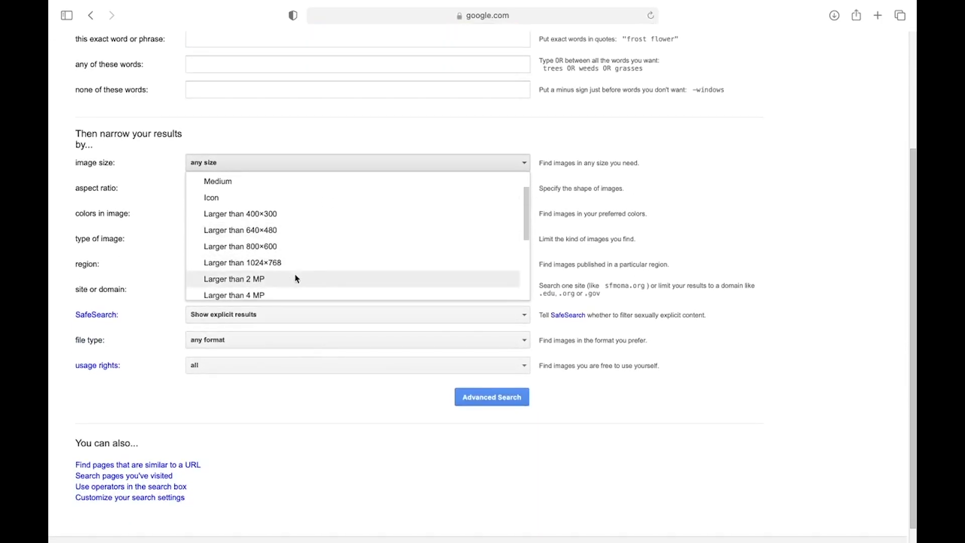
left_click(295, 277)
left_click(499, 393)
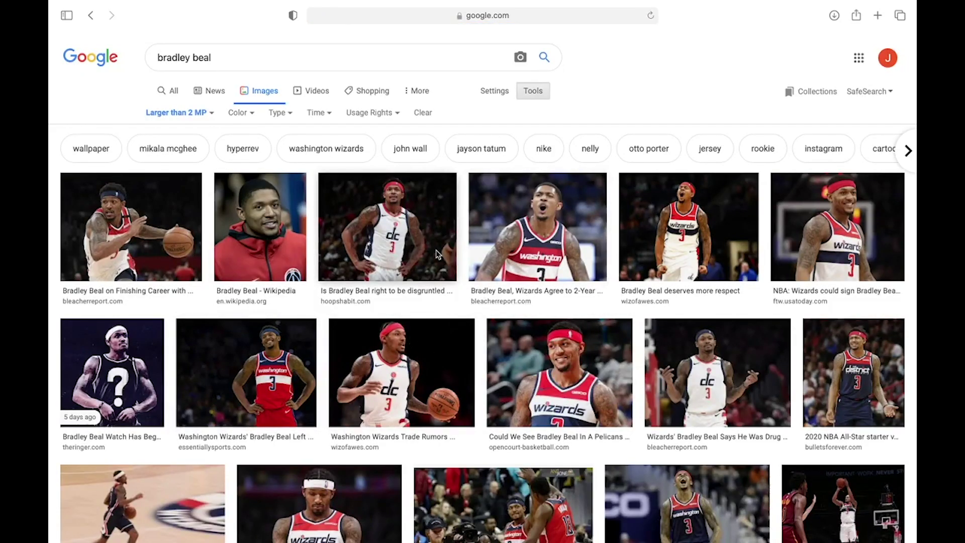
Preview several of the found player photos and browse further results to compare poses and resolutions.
left_click(303, 351)
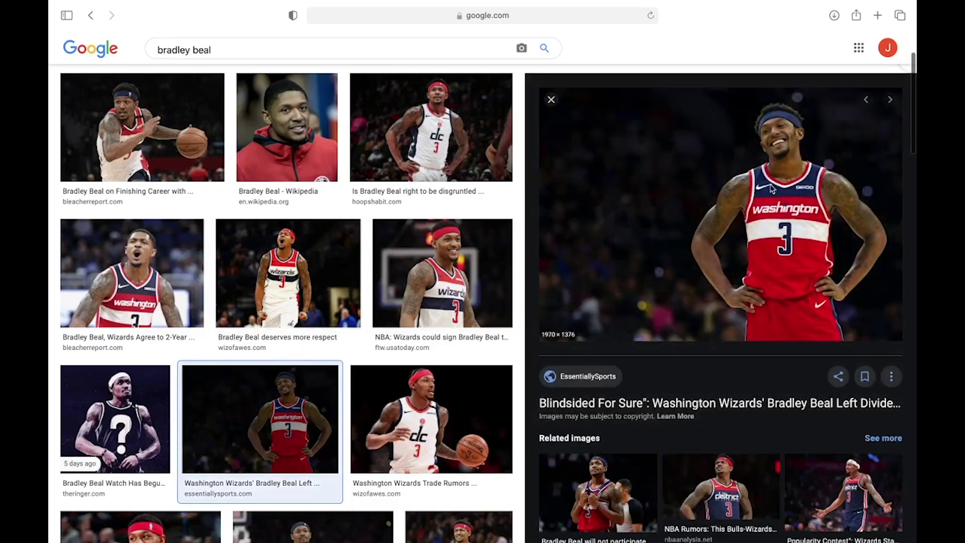
left_click(552, 100)
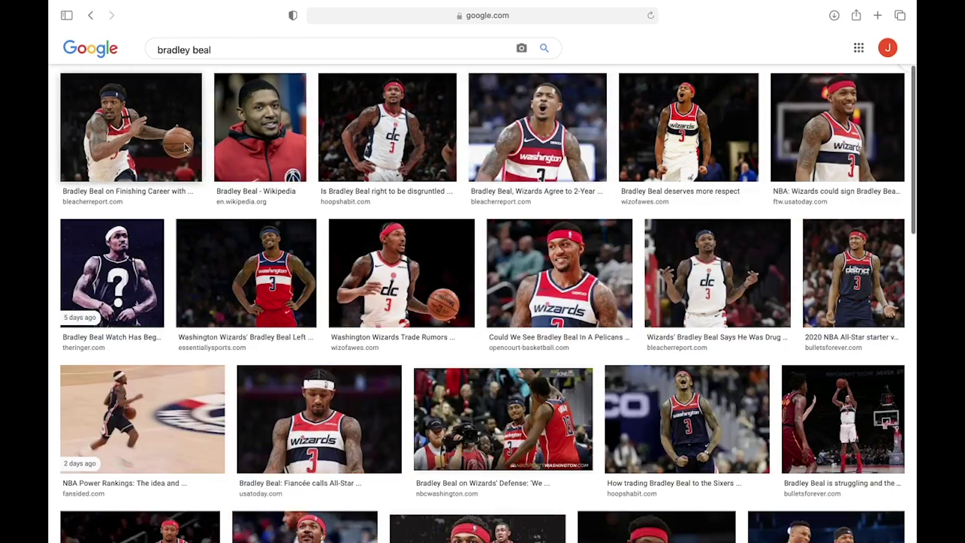
left_click(129, 143)
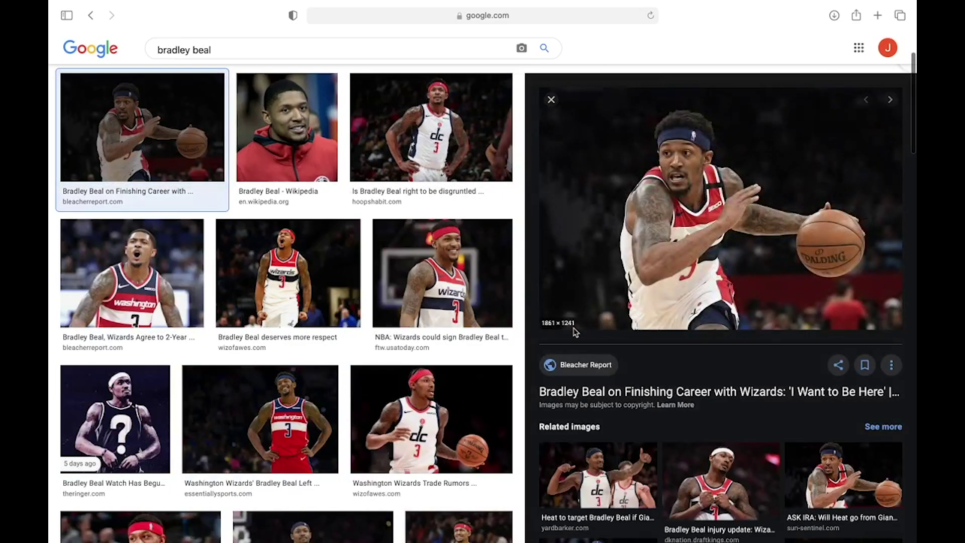
left_click(713, 491)
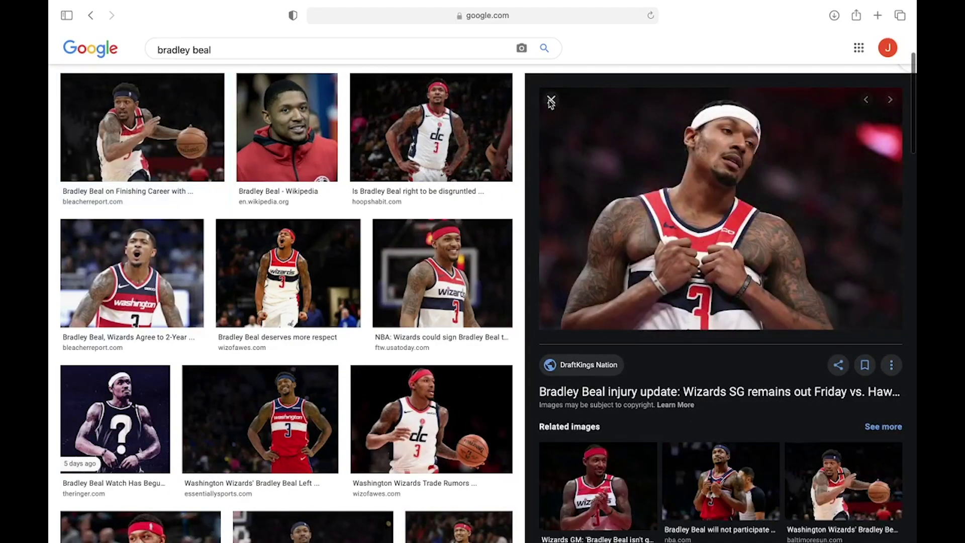
left_click(551, 102)
scroll(487, 155, "down", 10)
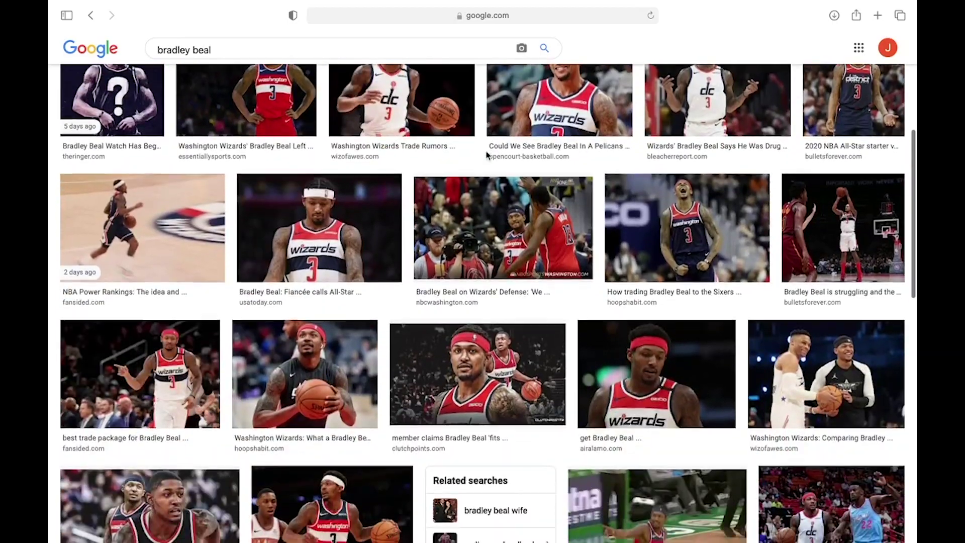
scroll(486, 155, "down", 8)
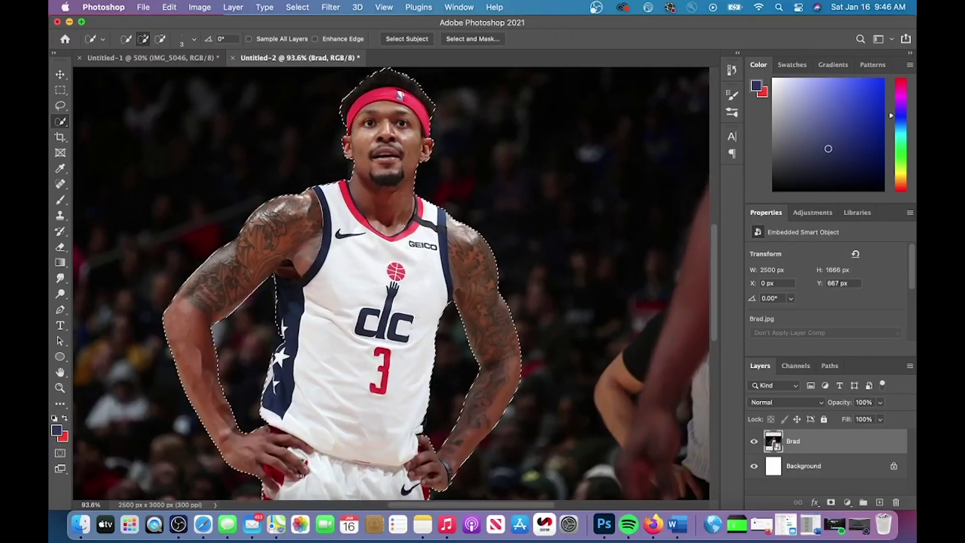
Refine the quick selection around the player's hands and shorts on the Brad layer with a 6 px brush.
scroll(391, 281, "down", 5)
scroll(391, 281, "up", 5)
left_click(103, 38)
type("6")
key("Return")
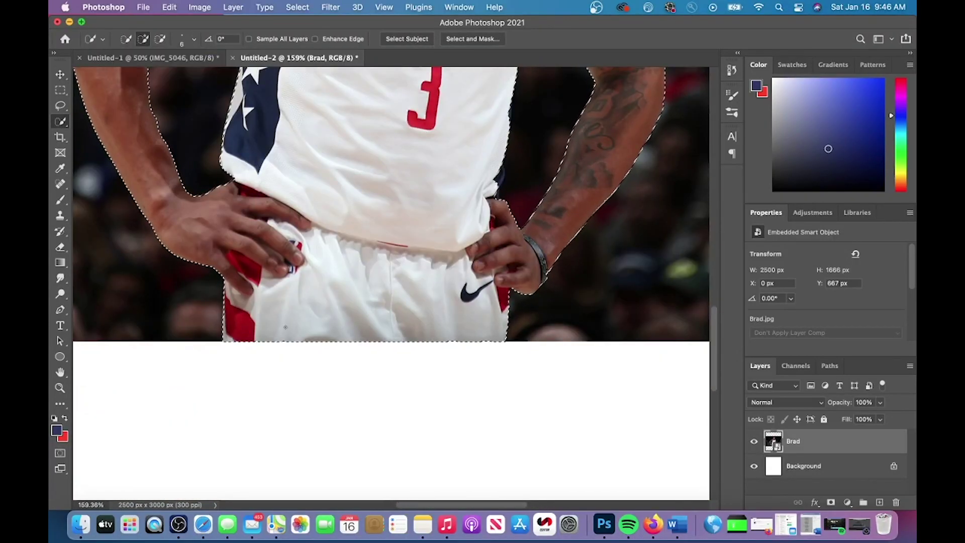
Mask the player with Select and Mask, decontaminating colors at 100% and outputting to a new layer with layer mask.
scroll(286, 327, "down", 5)
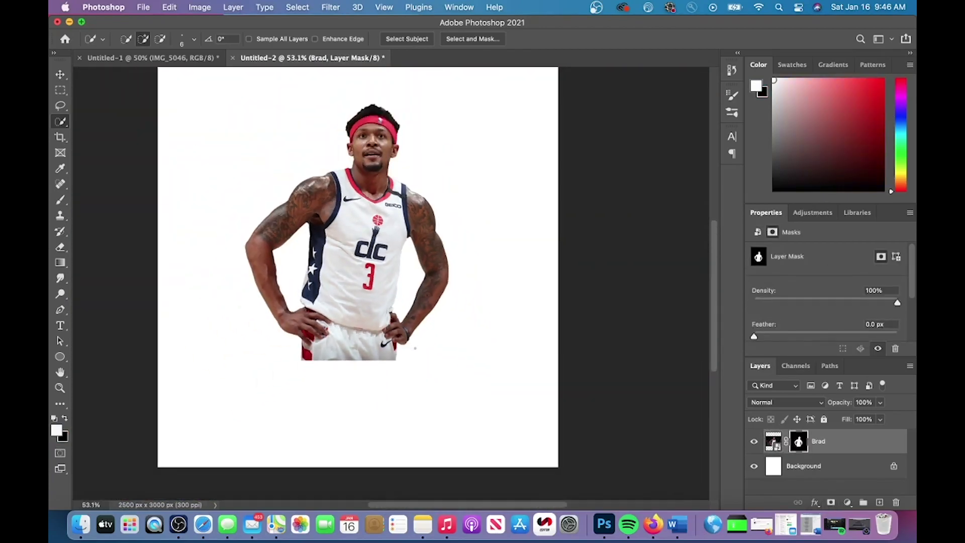
key("super+alt+r")
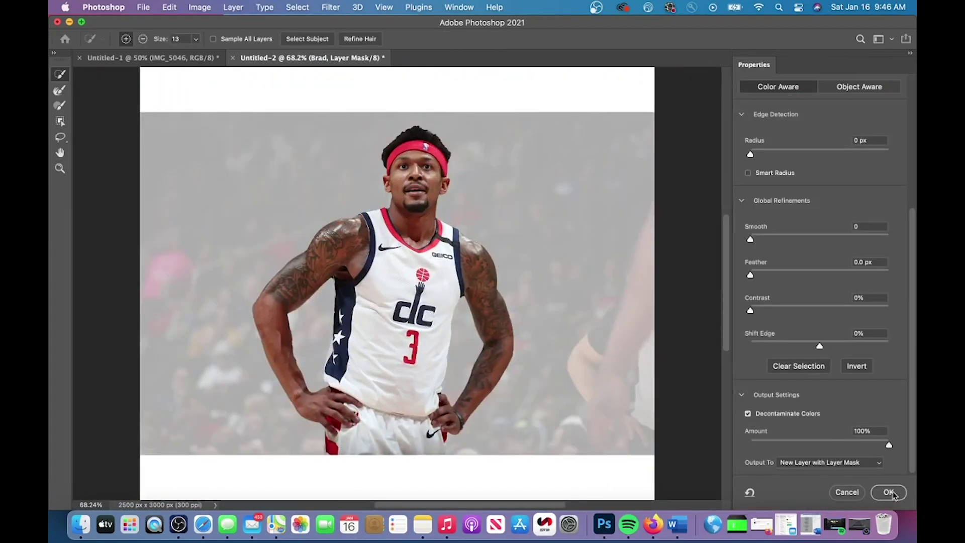
left_click(889, 492)
Erase leftover background along the player's arm and around his head on the Brad copy layer with the 33 px Eraser.
key("e")
scroll(278, 318, "up", 3)
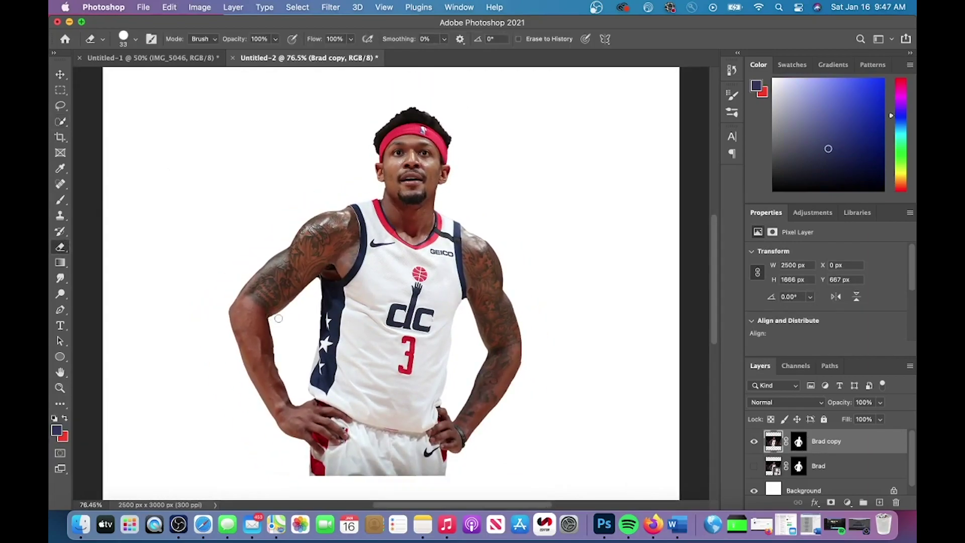
scroll(278, 318, "up", 4)
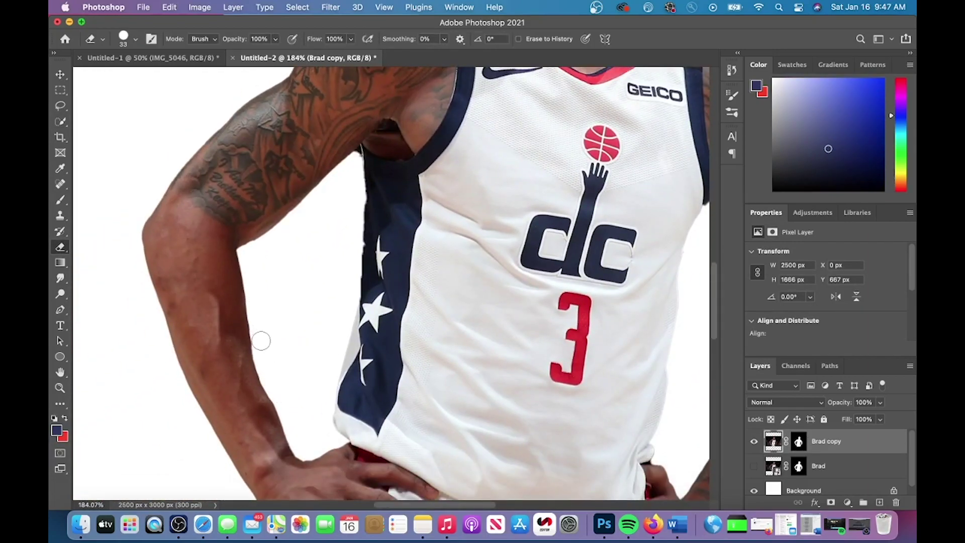
scroll(261, 341, "down", 4)
scroll(485, 304, "up", 5)
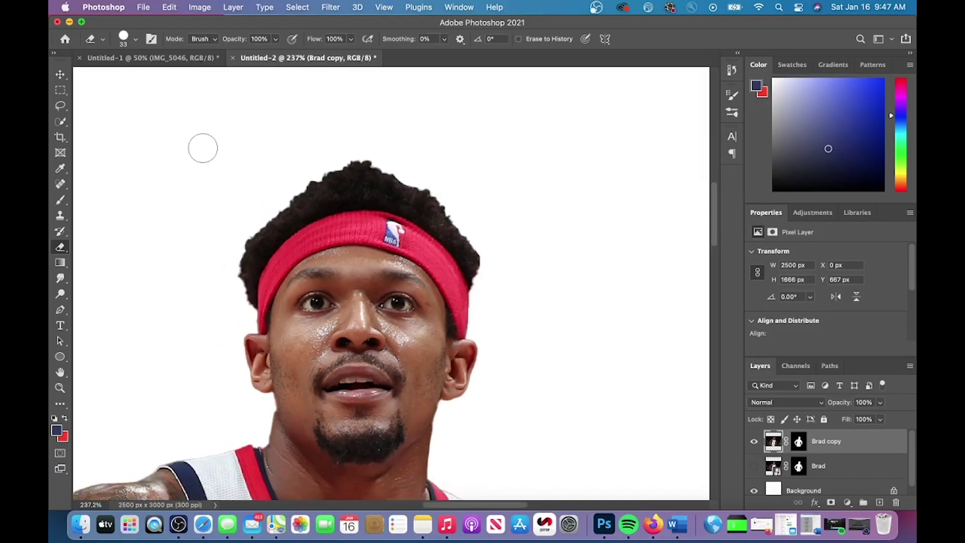
scroll(387, 165, "down", 5)
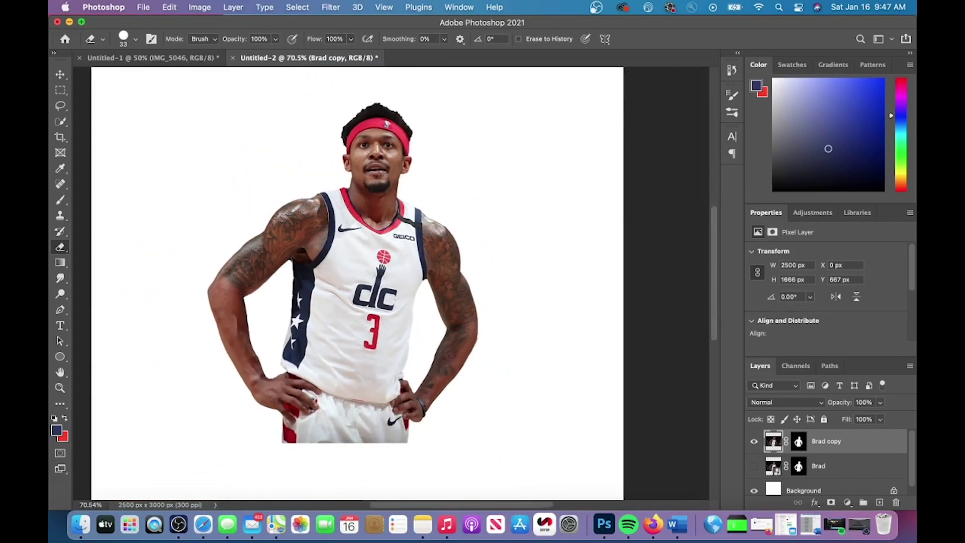
Apply the Reduce Noise filter to the Brad copy layer with Sharpen Details set to 62%.
left_click(330, 7)
mouse_move(352, 195)
left_click(525, 238)
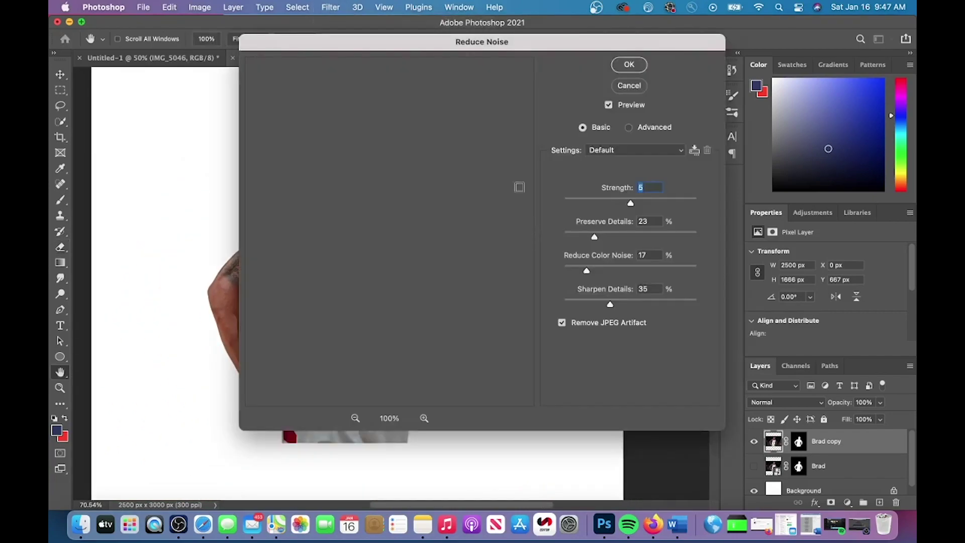
left_click_drag(443, 251, 430, 192)
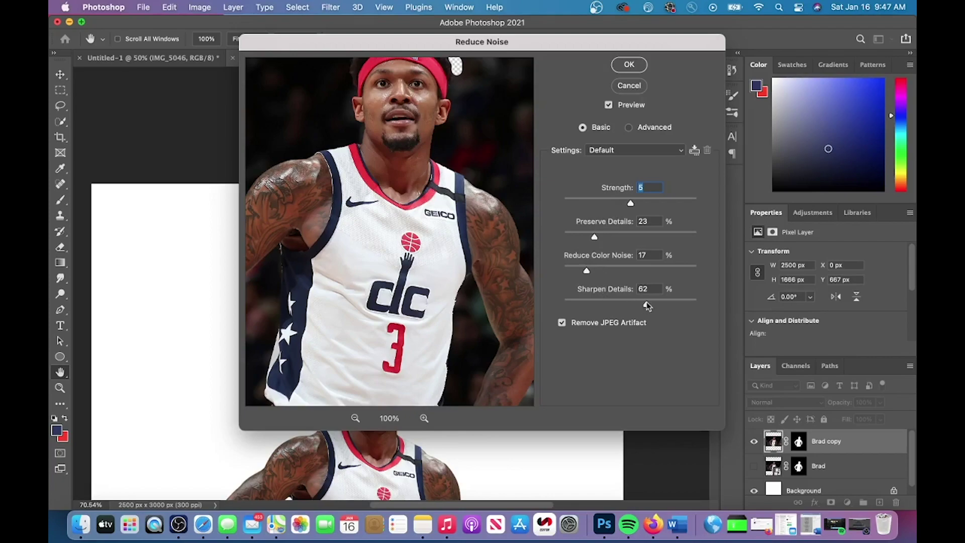
left_click(647, 303)
left_click(630, 64)
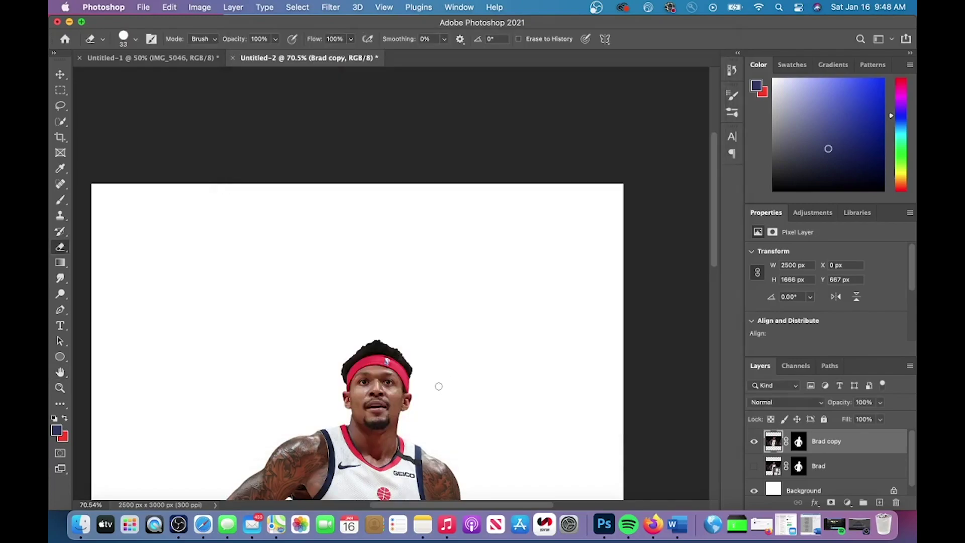
Start a Camera Raw filter on the Brad copy layer, setting Texture to +73, Clarity to +17 and Vibrance to +14.
scroll(439, 385, "down", 3)
scroll(440, 379, "up", 3)
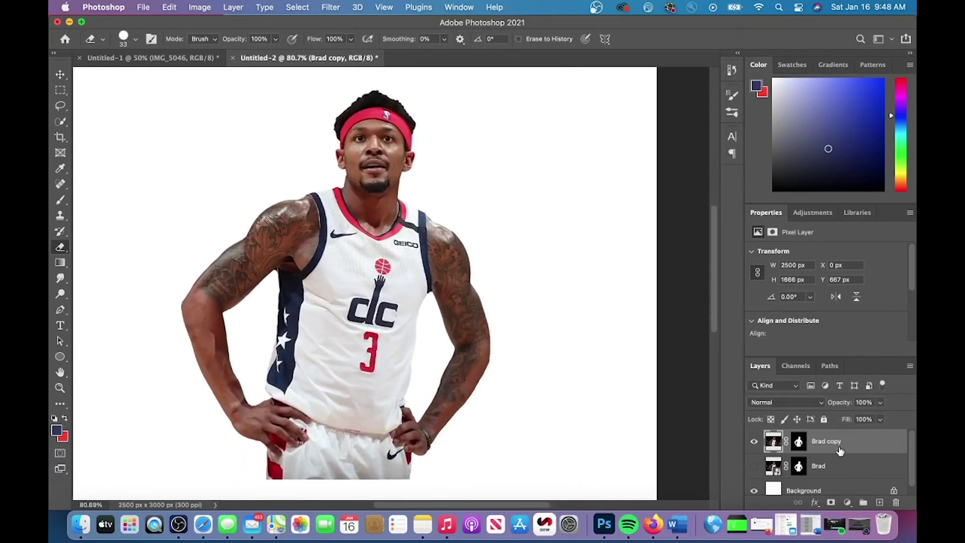
left_click(342, 6)
left_click(367, 97)
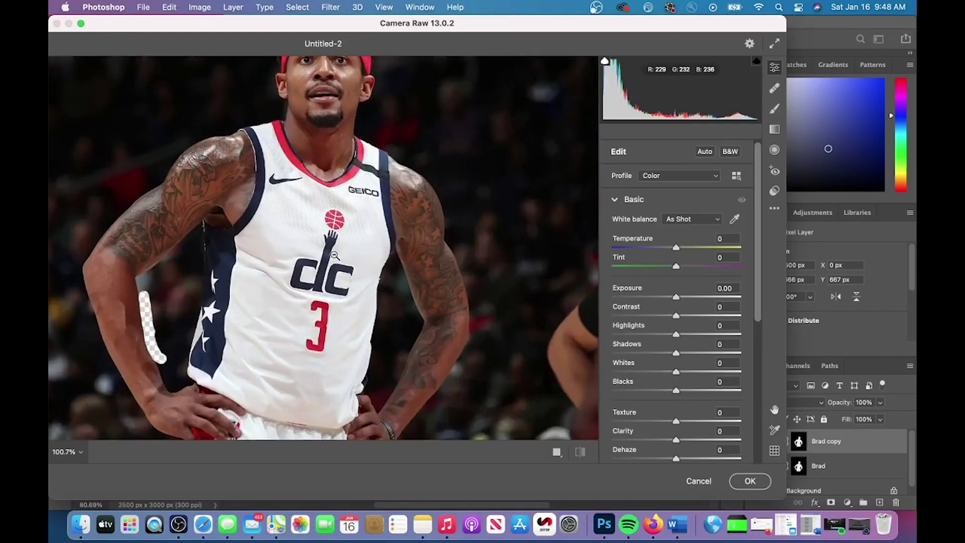
left_click_drag(677, 421, 687, 440)
scroll(671, 384, "down", 4)
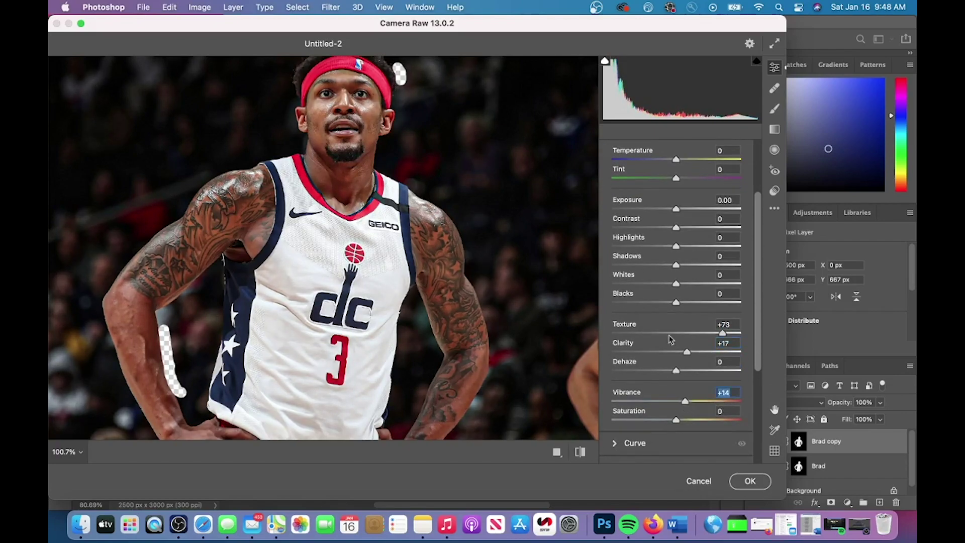
Set Highlights to +5, lower the Contrast and apply the Camera Raw adjustments to the player.
scroll(670, 339, "up", 3)
left_click_drag(676, 302, 680, 303)
scroll(591, 347, "up", 2)
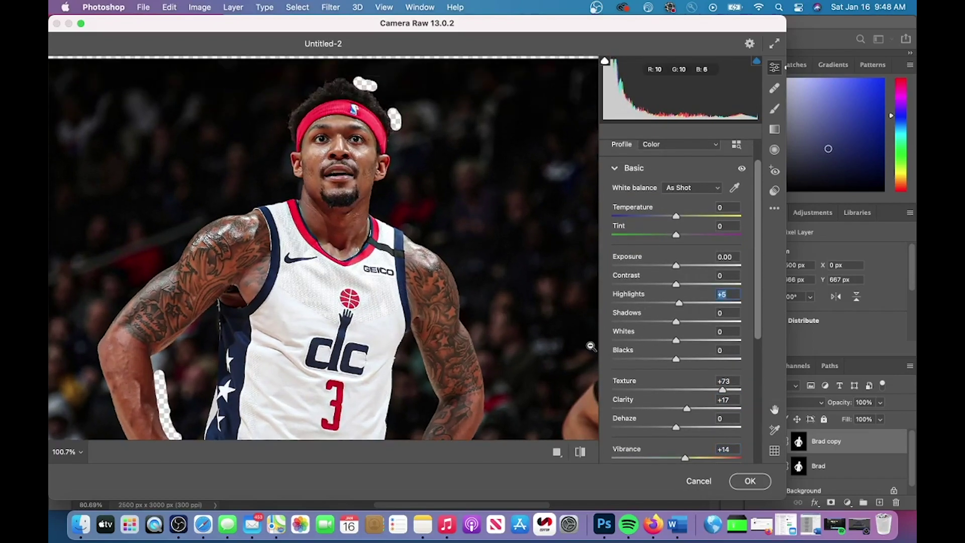
scroll(674, 352, "down", 4)
scroll(682, 372, "up", 4)
left_click_drag(676, 314, 656, 316)
left_click(749, 481)
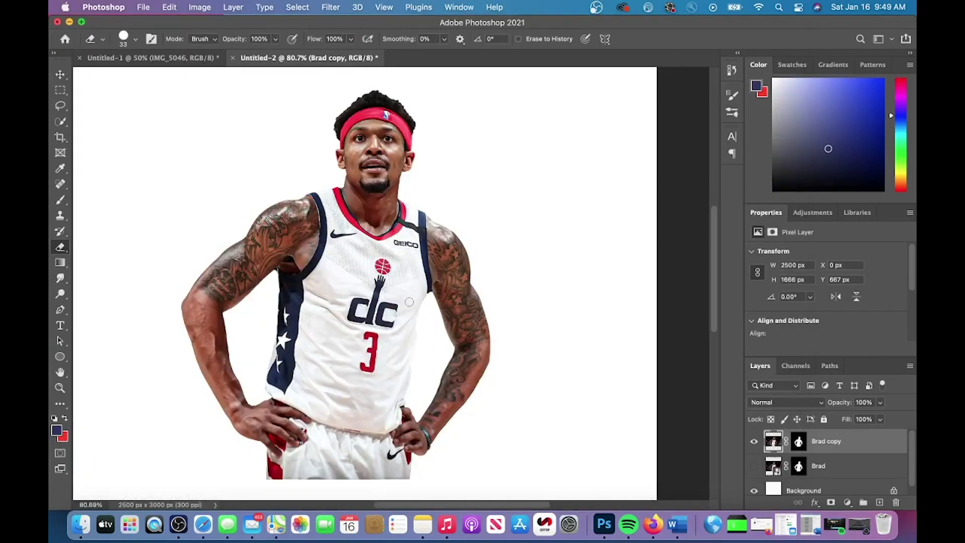
Compare the player before and after the Camera Raw adjustment, then view the reference game-day poster in the Untitled-1 document.
left_click(169, 7)
left_click(179, 23)
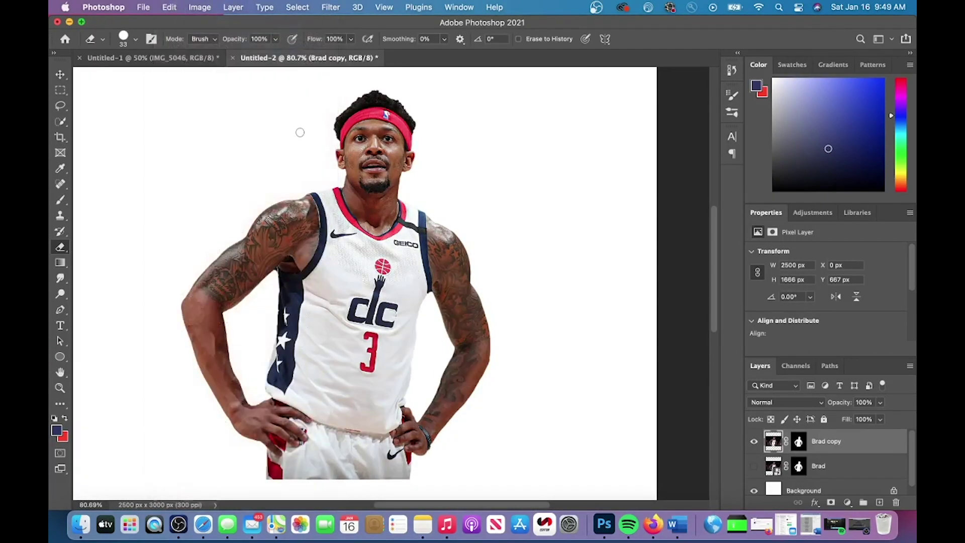
left_click(159, 6)
left_click(179, 31)
key("super+0")
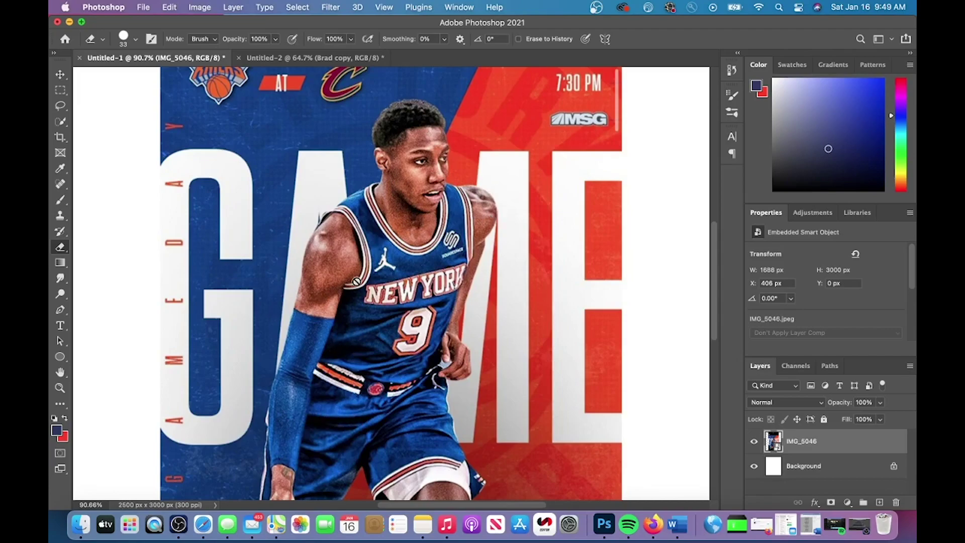
key("super+0")
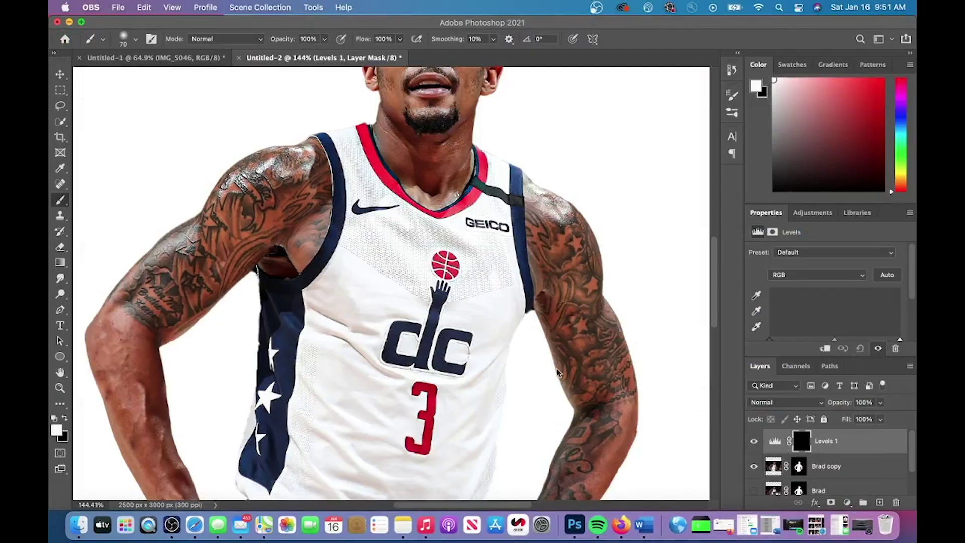
Set the soft brush to 44 px for painting on the Levels 1 layer mask over the player.
left_click(646, 247)
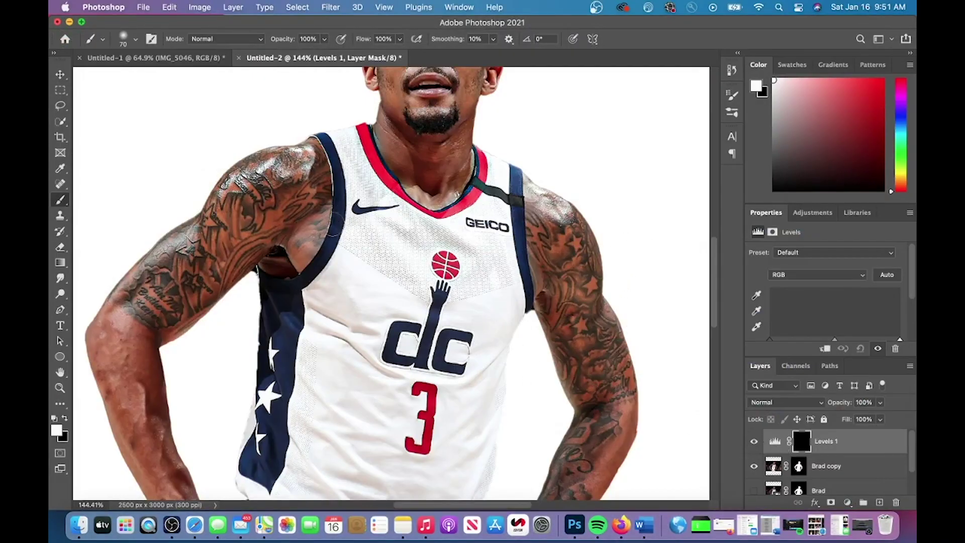
scroll(334, 226, "up", 5)
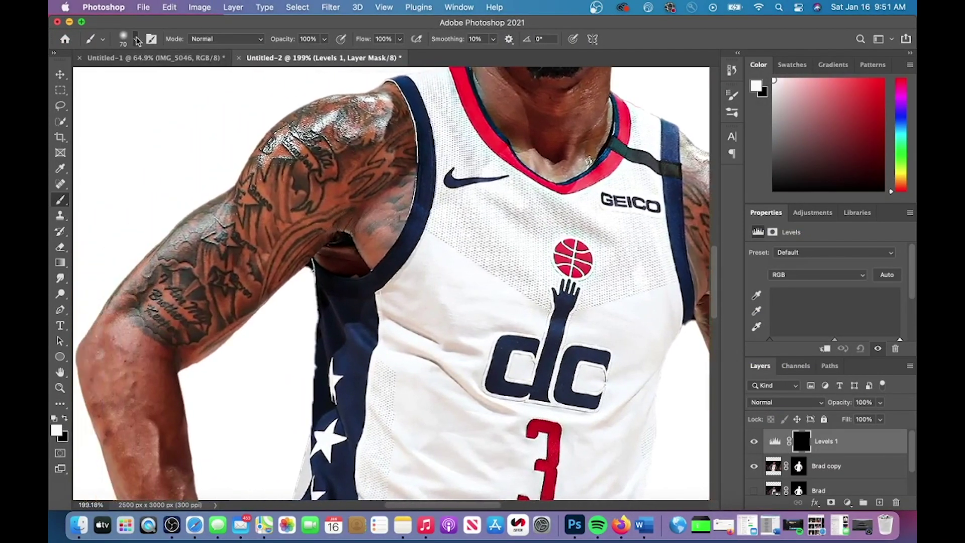
left_click(136, 39)
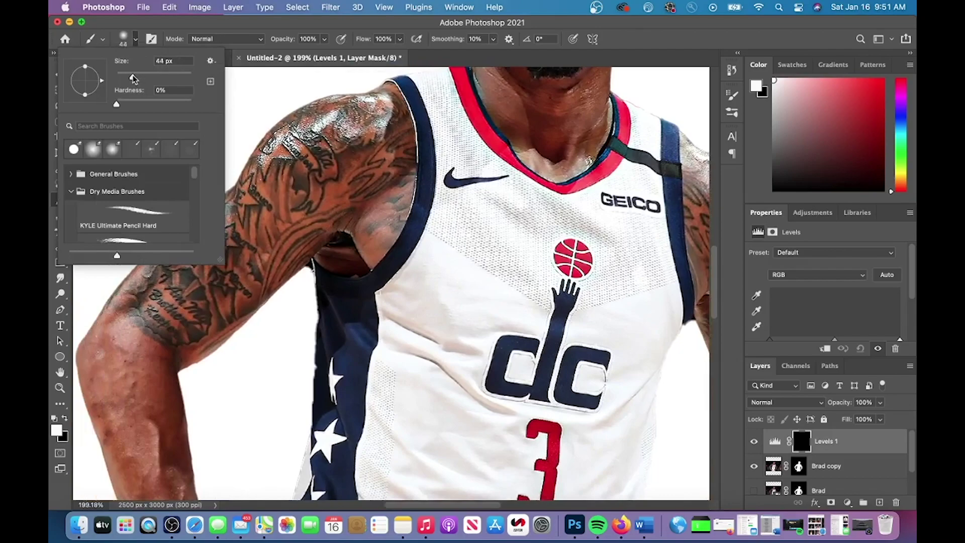
scroll(242, 373, "down", 4)
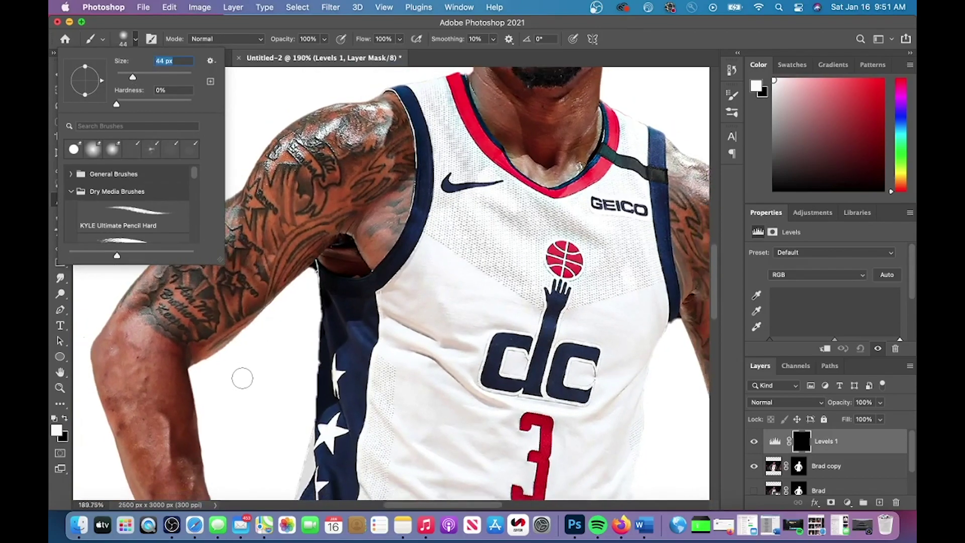
left_click(245, 400)
scroll(439, 390, "down", 1)
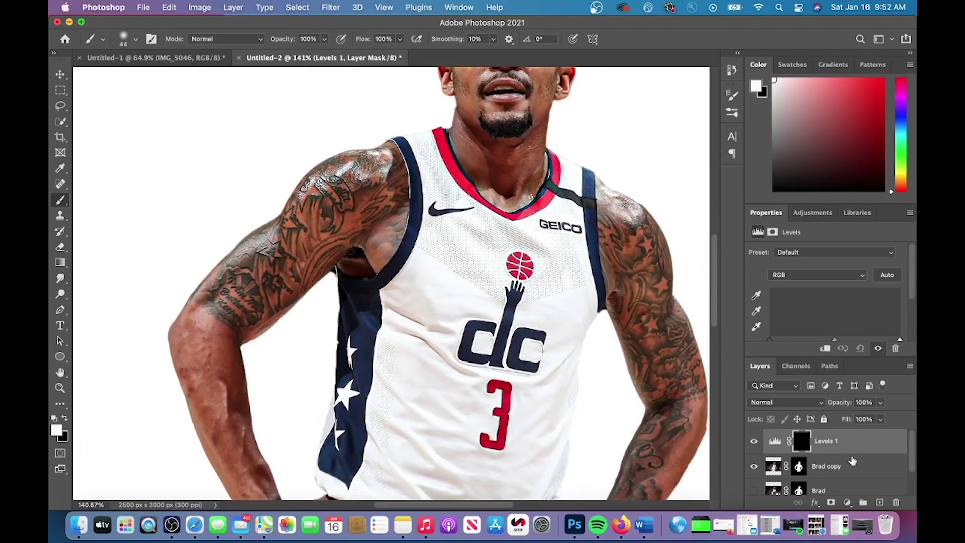
Try hiding the dark tones of the Brad copy layer with Blend If, moving This Layer's black point to 70.
double_click(854, 465)
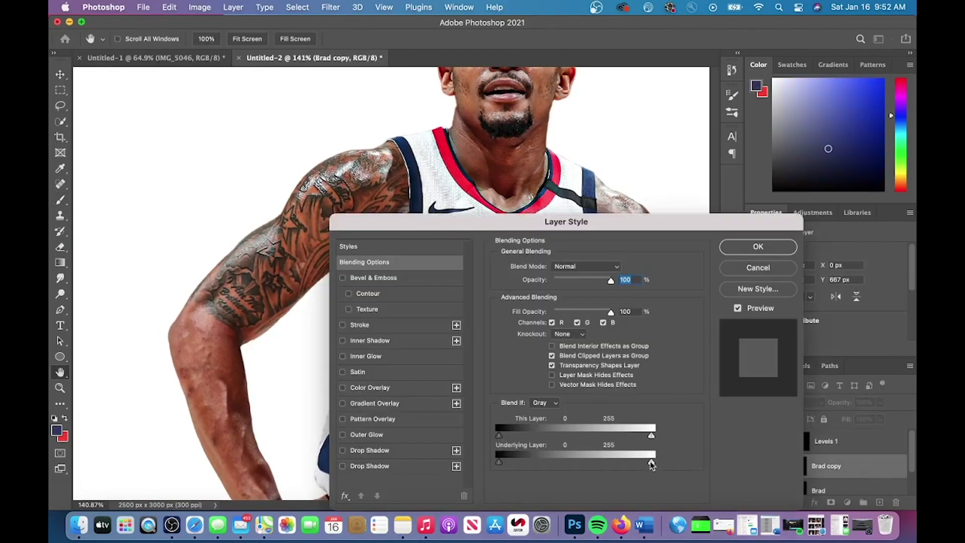
left_click_drag(652, 464, 682, 460)
left_click_drag(499, 436, 544, 417)
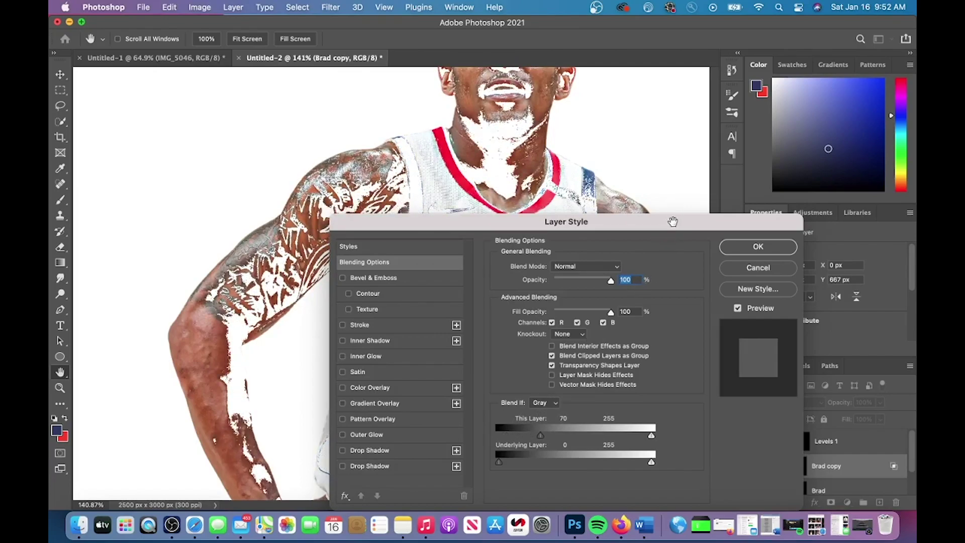
left_click_drag(673, 222, 318, 68)
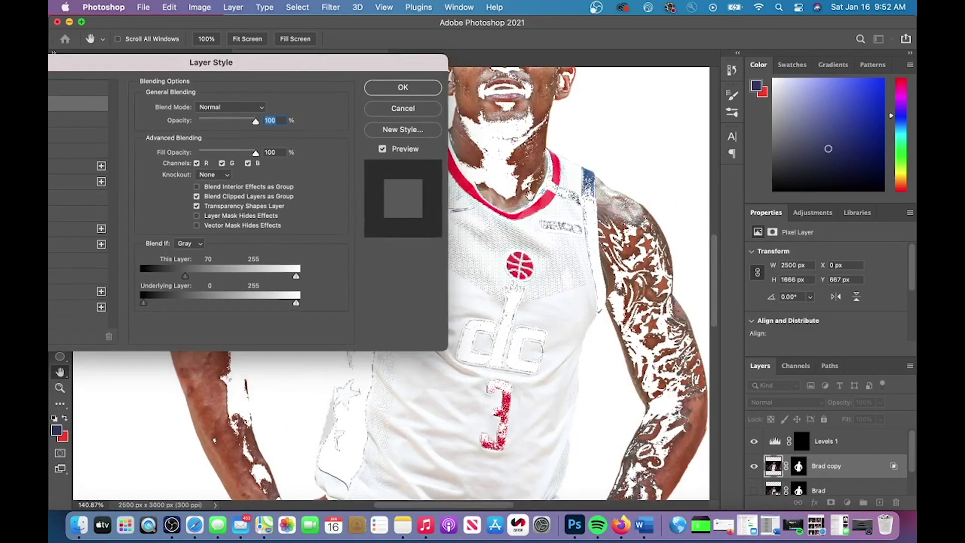
scroll(530, 195, "down", 10)
scroll(530, 194, "up", 5)
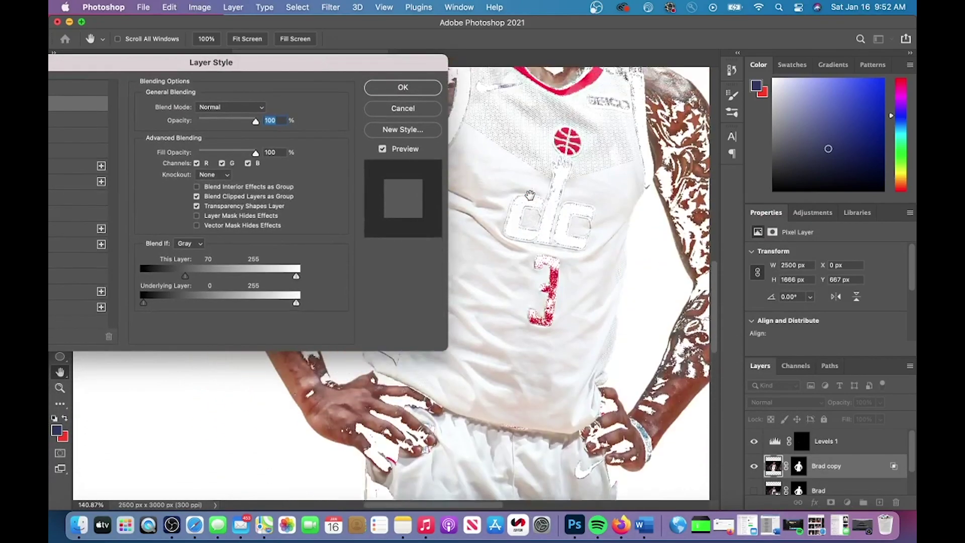
scroll(530, 194, "up", 5)
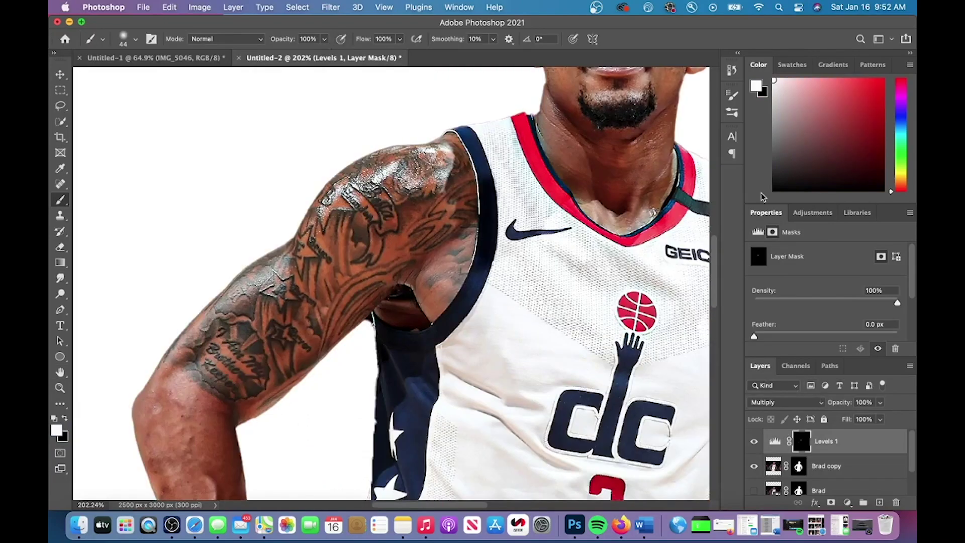
Lower the Levels 1 layer's opacity to 40% and continue shading the player's arms and neck on its mask.
left_click_drag(880, 402, 847, 421)
scroll(283, 354, "down", 5)
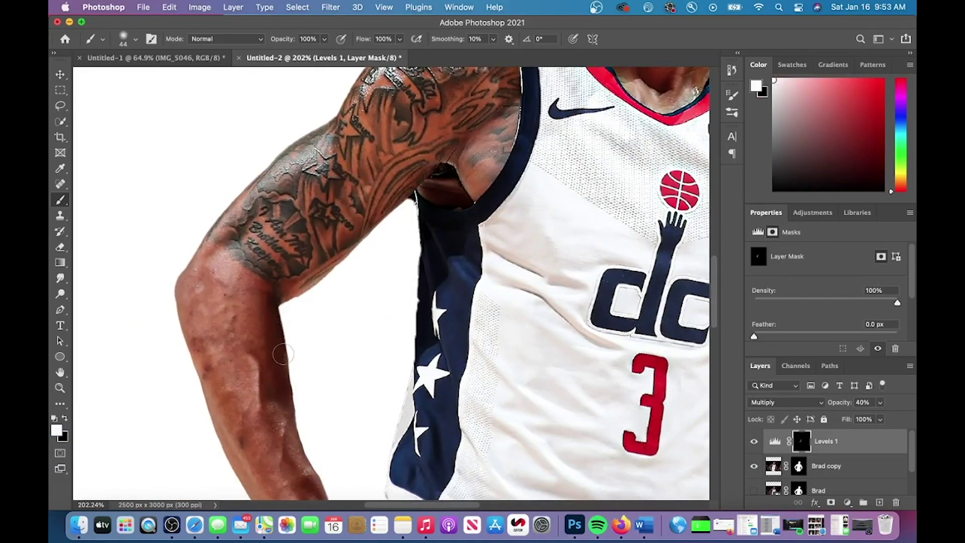
scroll(283, 354, "up", 10)
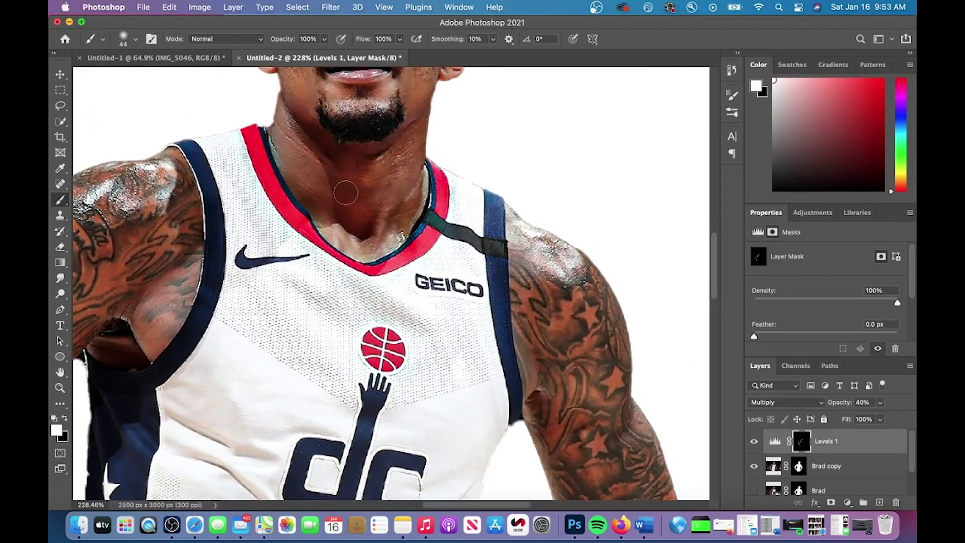
scroll(345, 193, "down", 5)
scroll(382, 222, "up", 2)
scroll(393, 235, "down", 2)
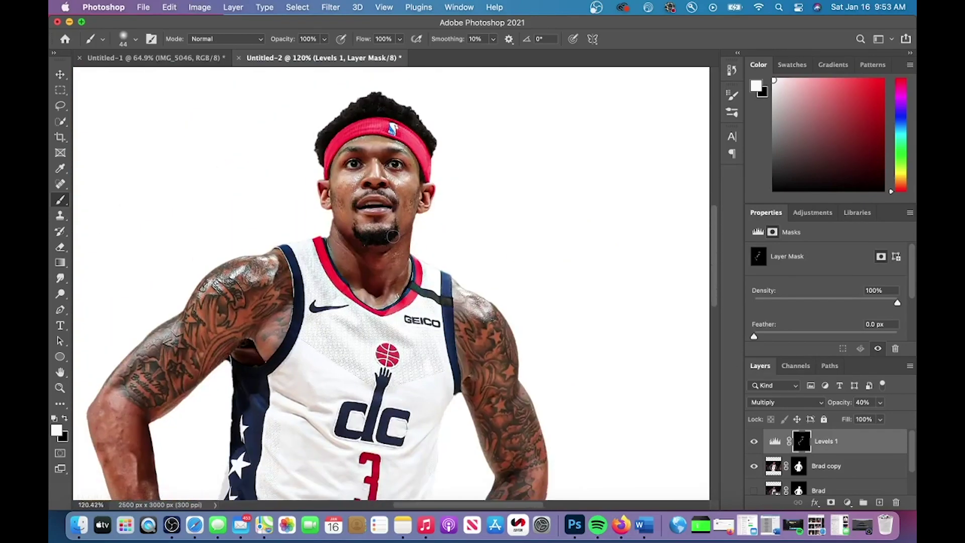
Reduce the brush to 7 px and work over the fine tattoo details of the player's arm on the Levels 1 mask.
scroll(150, 402, "up", 3)
left_click(135, 38)
left_click_drag(151, 61, 91, 61)
key("Return")
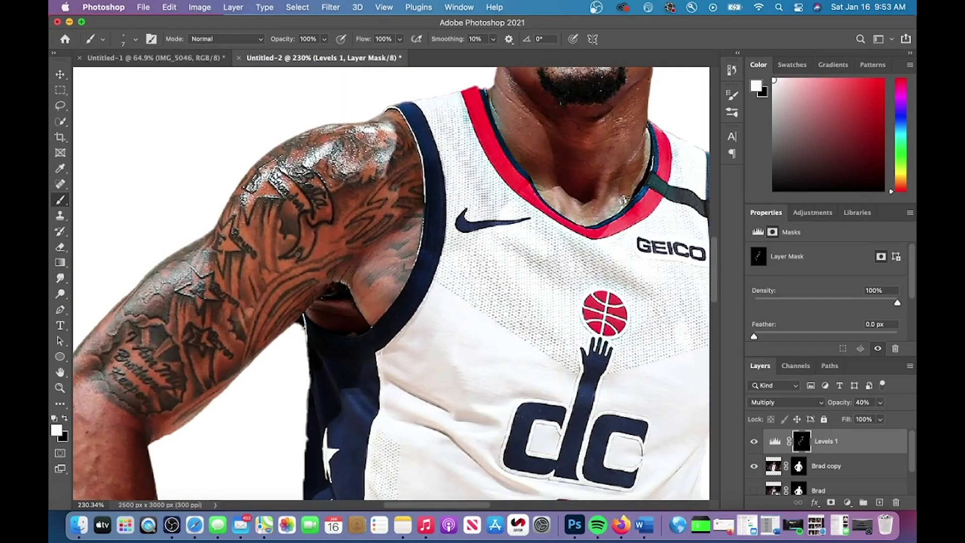
scroll(306, 249, "up", 3)
scroll(189, 269, "down", 2)
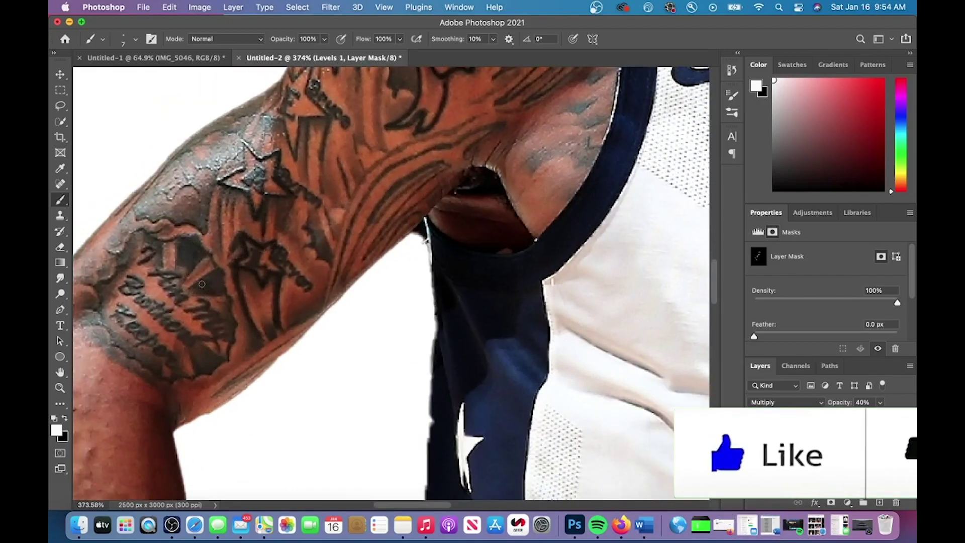
scroll(217, 325, "left", 2)
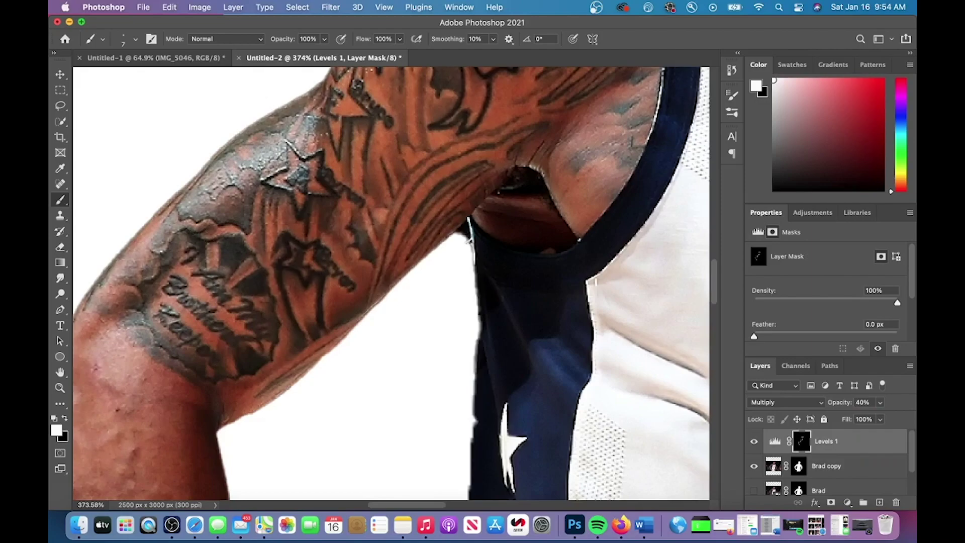
scroll(297, 218, "up", 1)
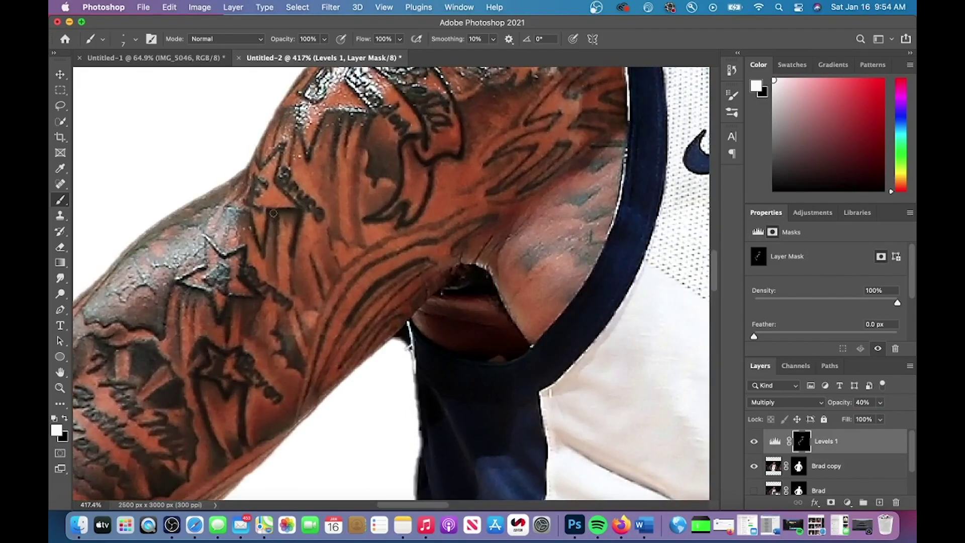
scroll(273, 213, "down", 5)
scroll(544, 400, "up", 4)
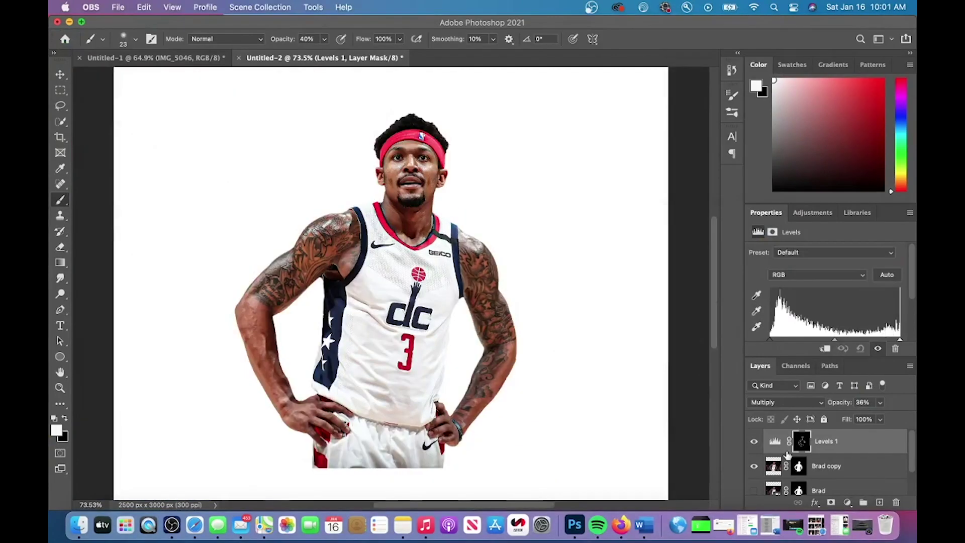
Compare the player with and without the Levels 1 shading by toggling that layer's visibility.
left_click(842, 445)
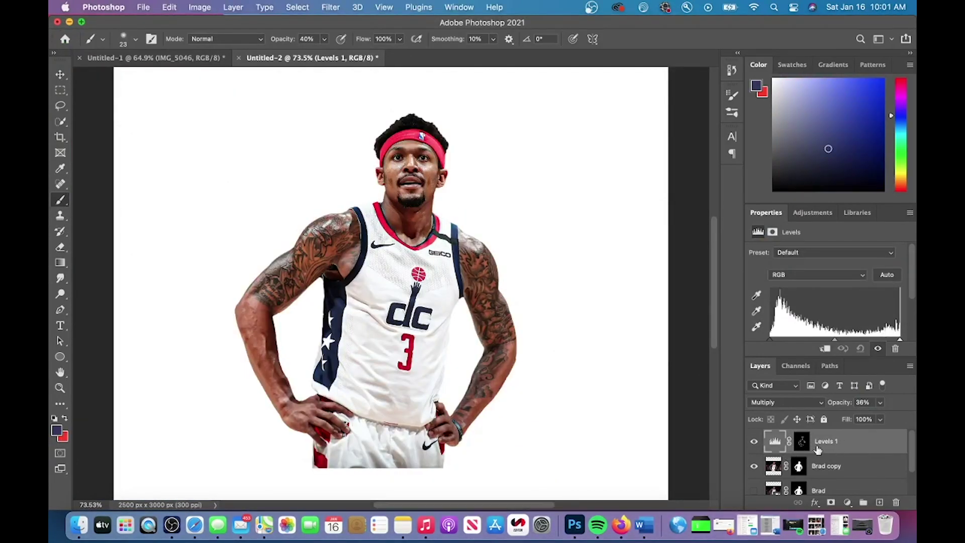
left_click(757, 441)
left_click(756, 442)
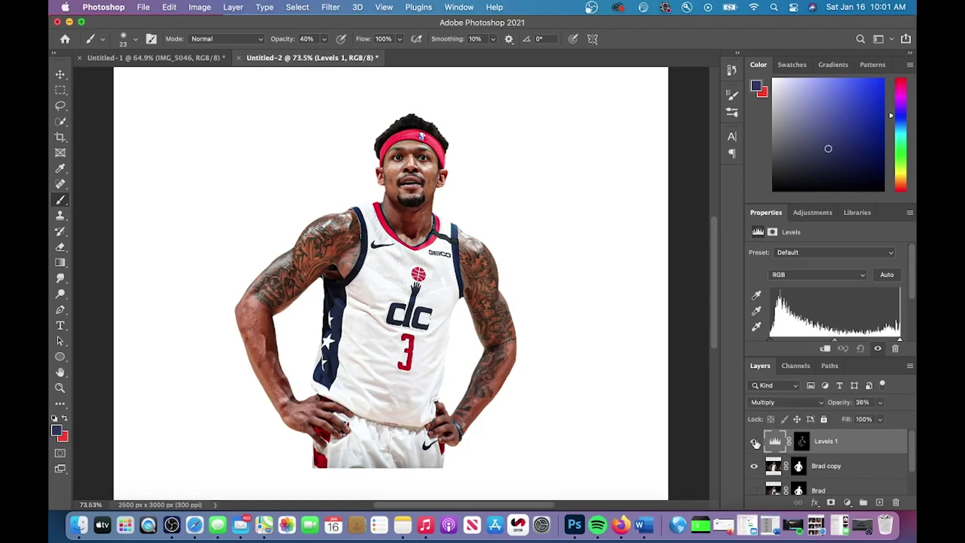
left_click(756, 442)
left_click(756, 442)
left_click(756, 442)
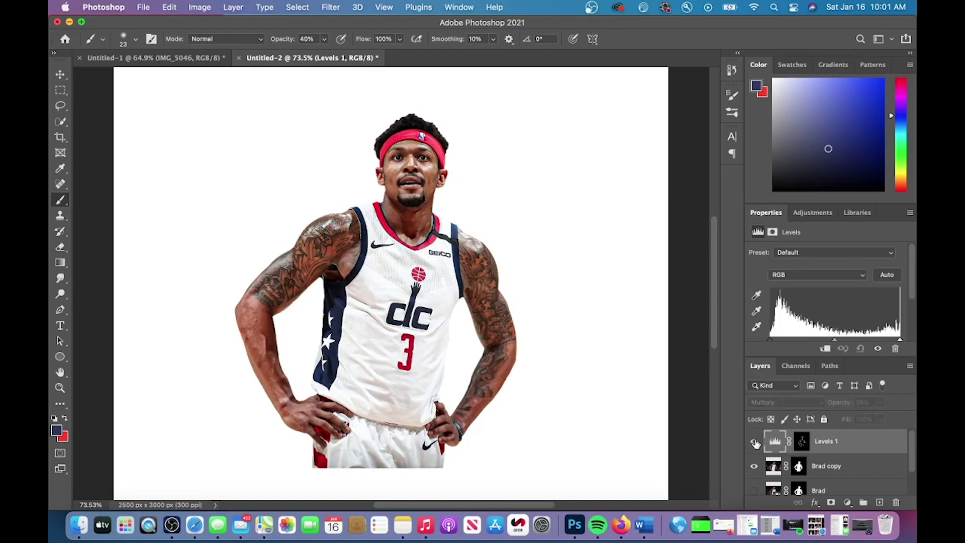
left_click(756, 443)
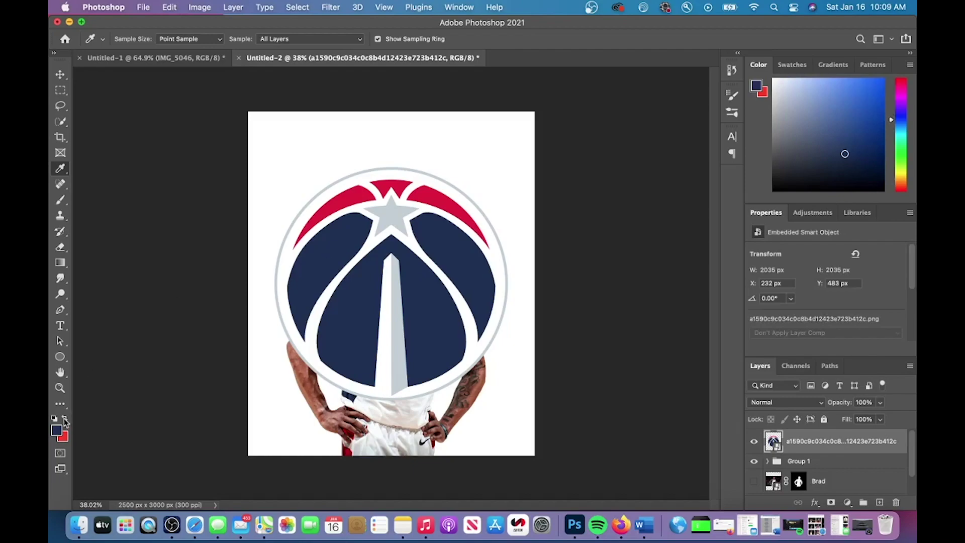
Make the logo's red the foreground colour and hide the Wizards logo layer, ready for drawing with the Rectangle tool.
left_click(65, 420)
left_click(60, 75)
left_click(754, 441)
left_click(60, 357)
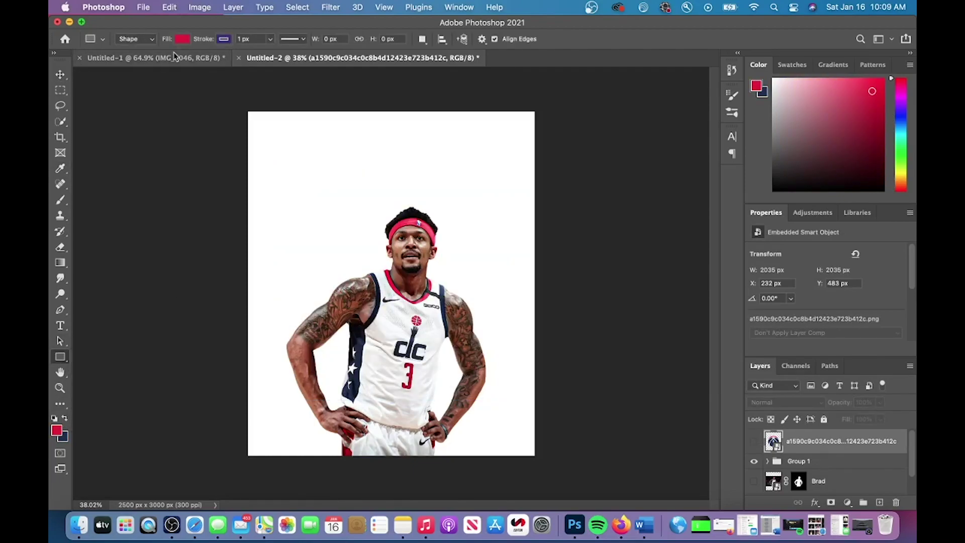
Check the reference poster, draw a red rectangle about 1792 by 3900 px and send it directly above the Background layer.
left_click(174, 57)
key("ctrl+Tab")
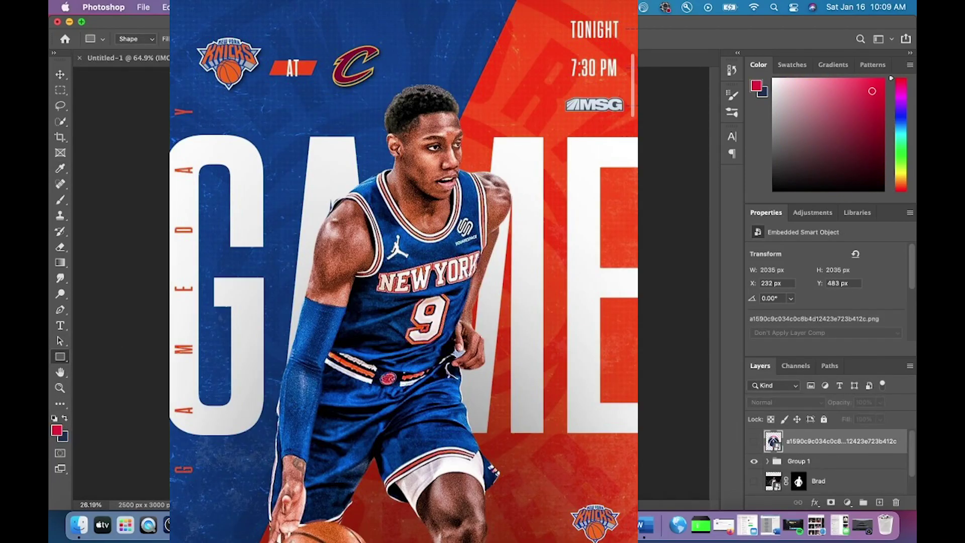
key("ctrl+shift+bracketleft")
key("v")
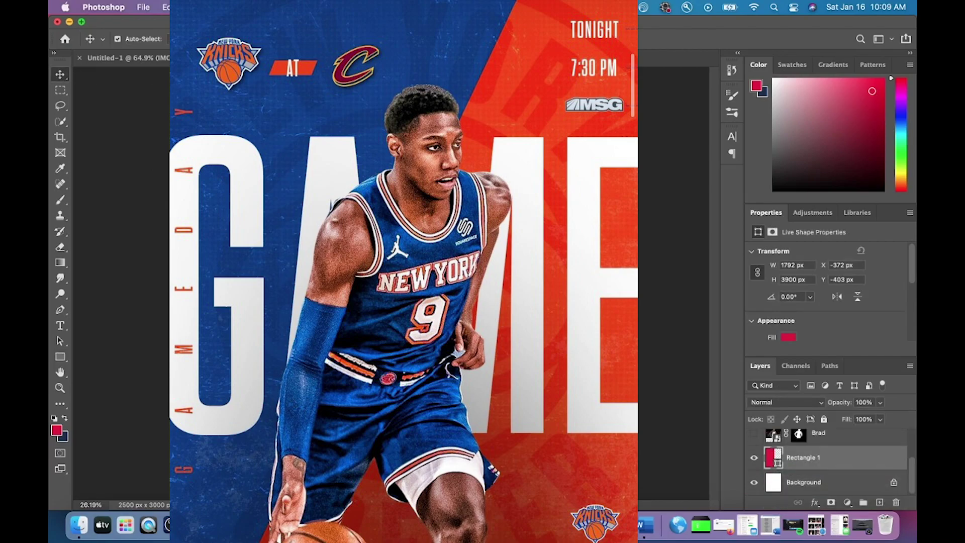
Rotate and shift the red rectangle so its edge slants diagonally across the canvas behind the player, matching the reference poster.
key("ctrl+t")
left_click_drag(465, 51, 556, 123)
left_click_drag(476, 225, 447, 222)
key("ctrl+Tab")
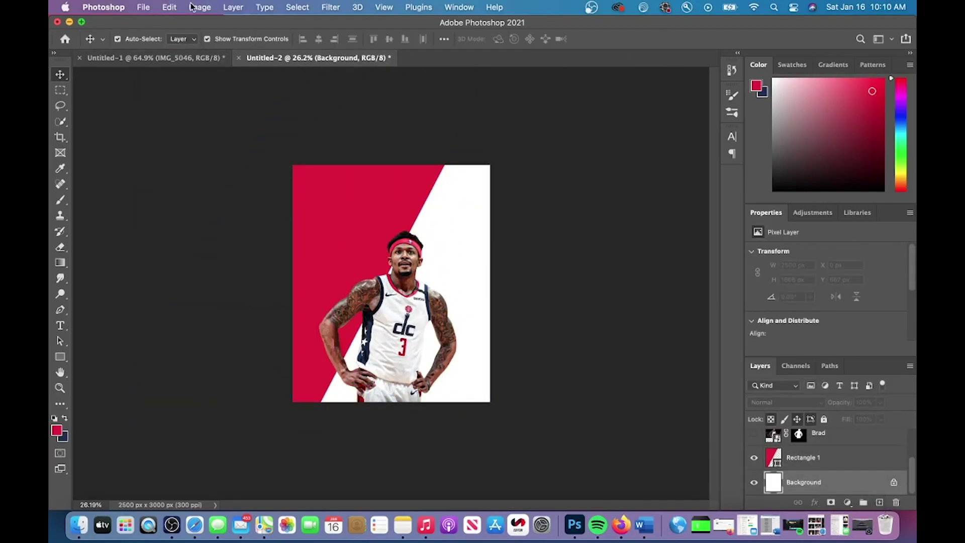
Fill the Background layer with the team's navy blue as a custom colour.
left_click(171, 7)
left_click(201, 187)
left_click(493, 204)
left_click(467, 202)
left_click(837, 191)
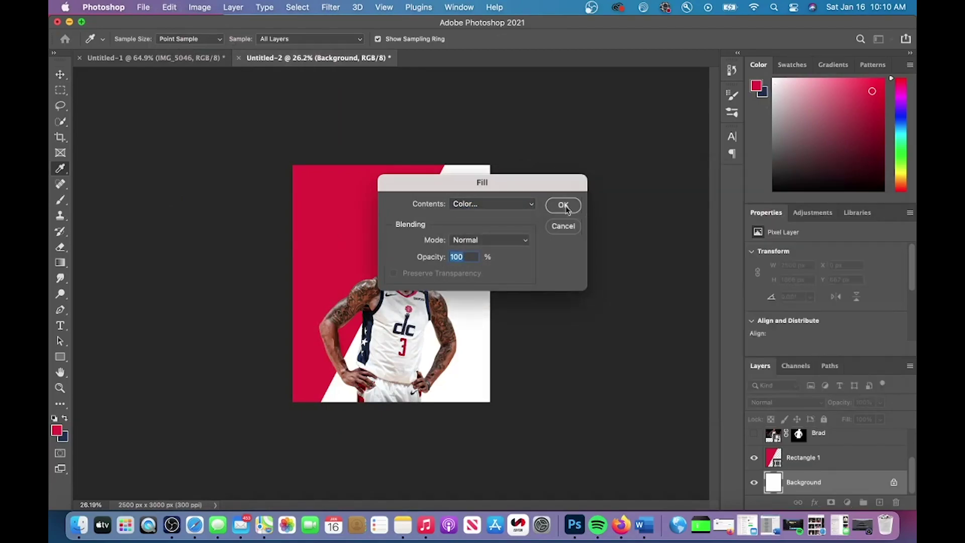
left_click(564, 205)
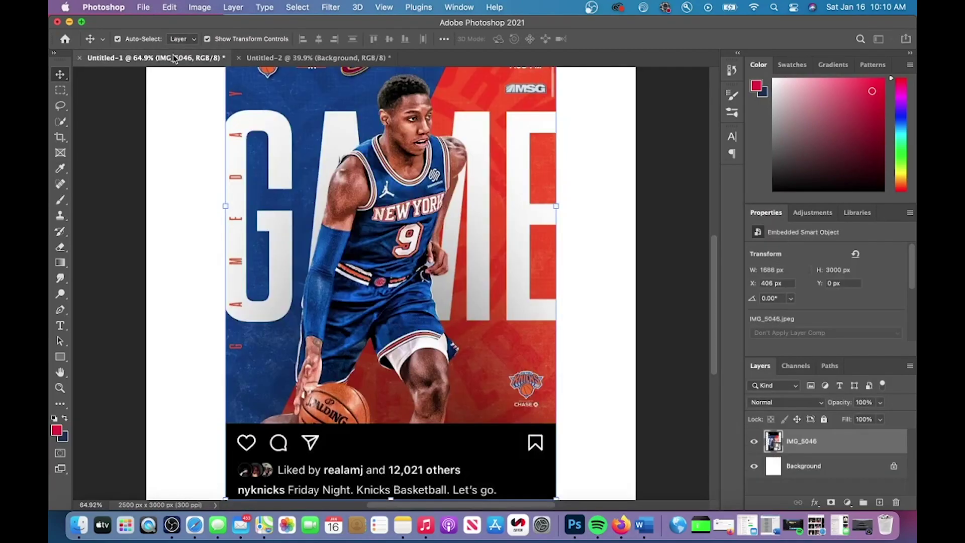
Review the textures on the reference poster and add a new empty layer above Rectangle 1 in Untitled-2.
scroll(487, 211, "down", 5)
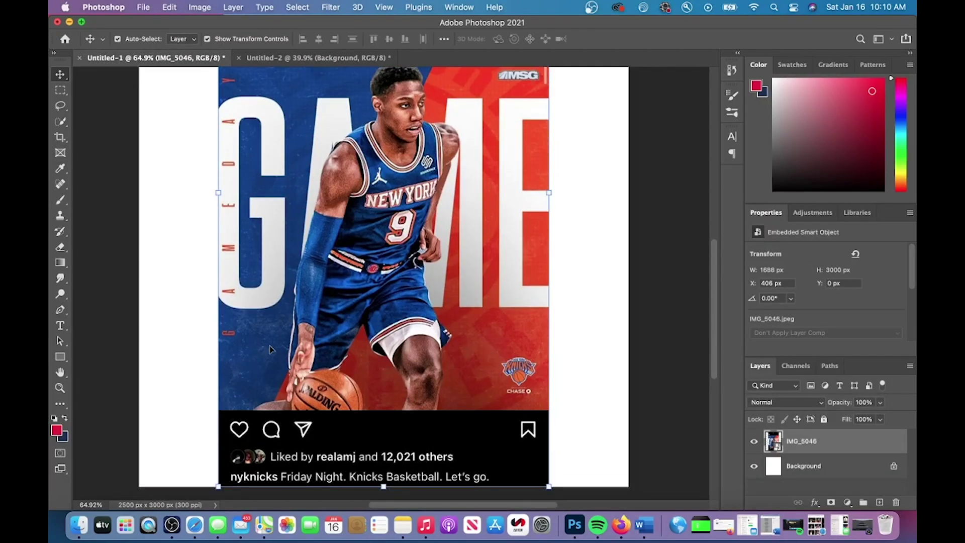
scroll(270, 349, "up", 6)
left_click(317, 58)
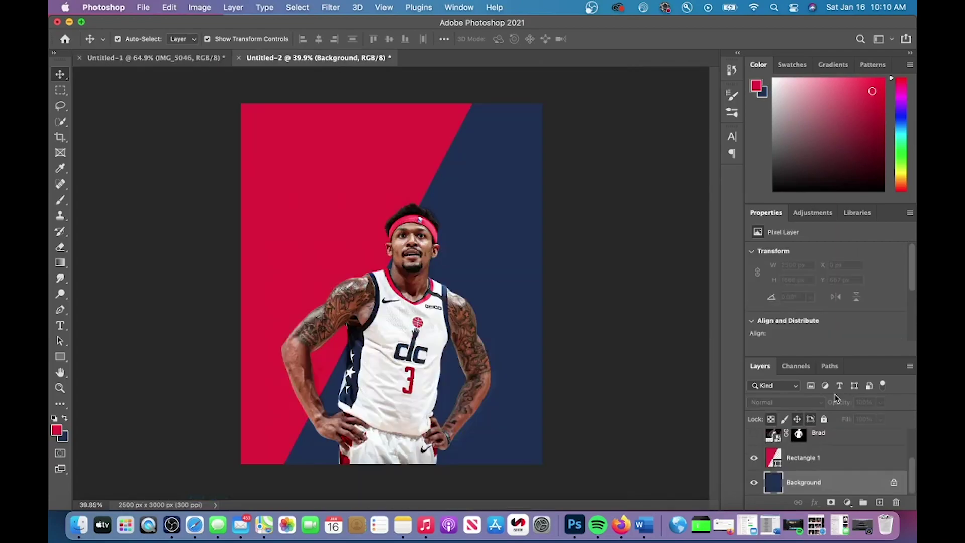
left_click(804, 457)
left_click(880, 502)
Place Texture-09.png from the Grunge Half Tones folder and size it to about 3732 by 2799 px over the poster's lower part.
left_click(145, 7)
left_click(176, 227)
left_click(87, 172)
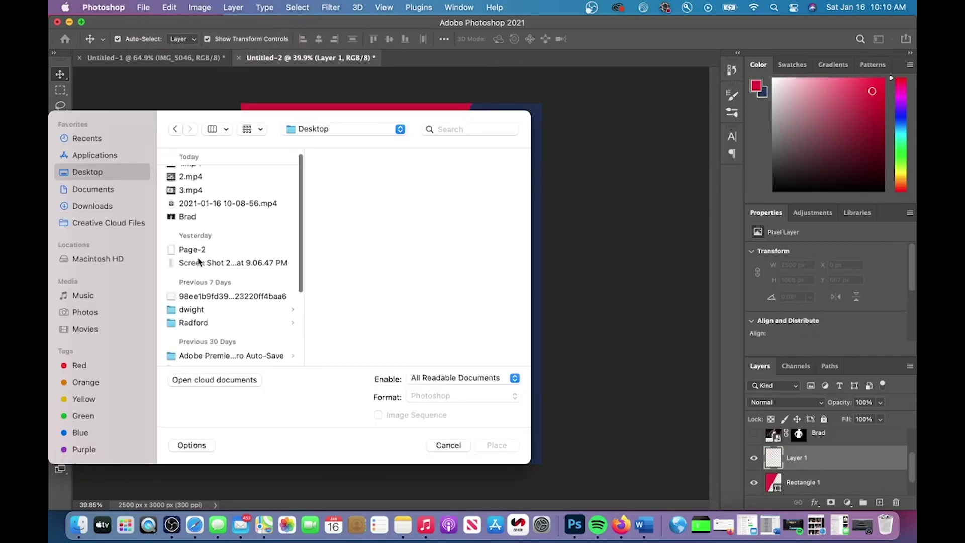
scroll(231, 262, "down", 5)
left_click(201, 324)
left_click(375, 265)
left_click(431, 280)
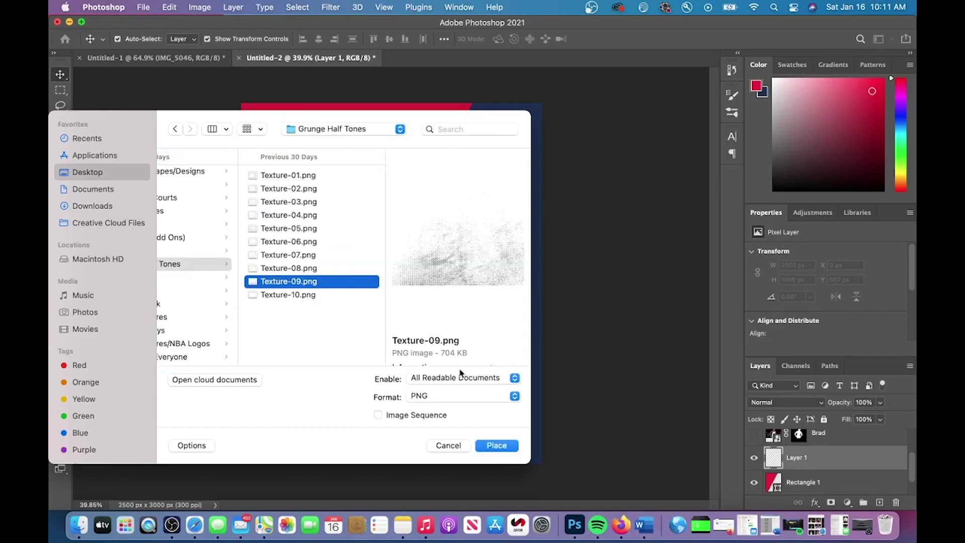
left_click(496, 445)
left_click_drag(391, 457, 391, 492)
key("Return")
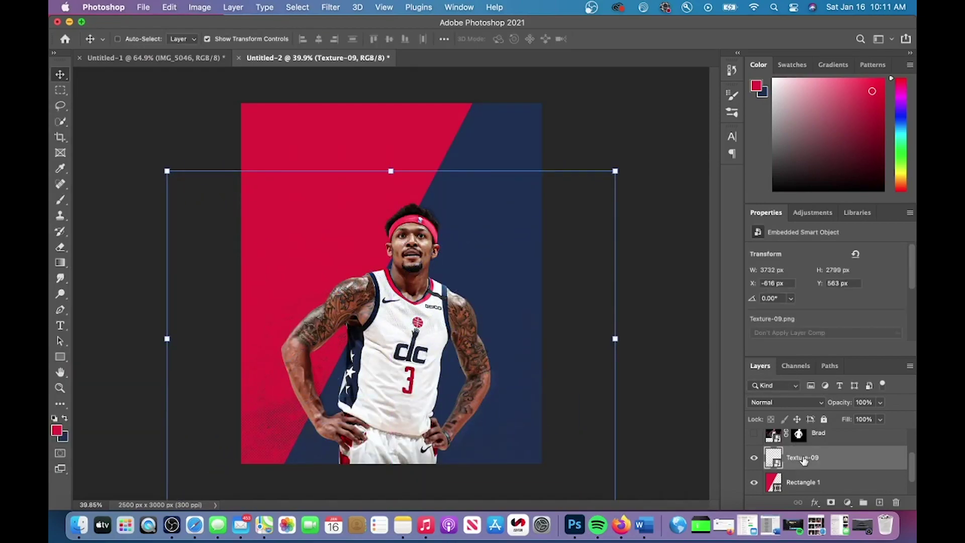
Duplicate the Texture-09 layer, rotate the copy about 90° and move it up over the red area.
key("super+z")
left_click_drag(638, 386, 594, 461)
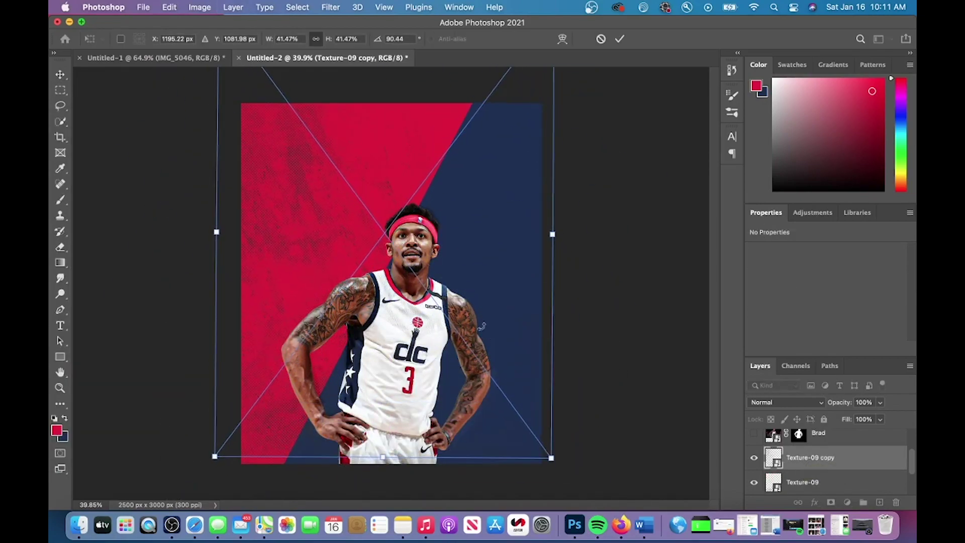
left_click_drag(451, 247, 427, 201)
key("Return")
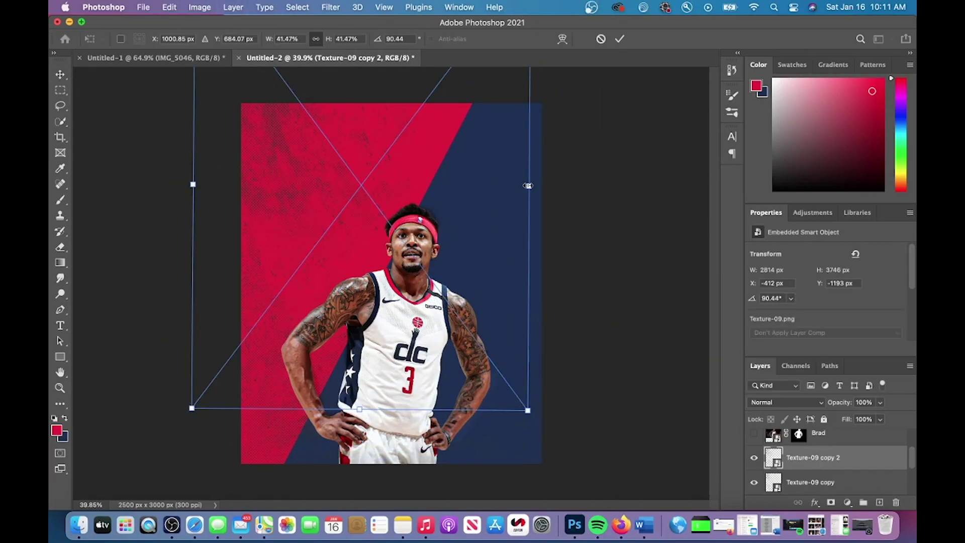
Rotate and reposition the second Texture-09 copy at a slant so the grunge extends across the navy side.
left_click_drag(652, 299, 509, 156)
scroll(852, 472, "down", 2)
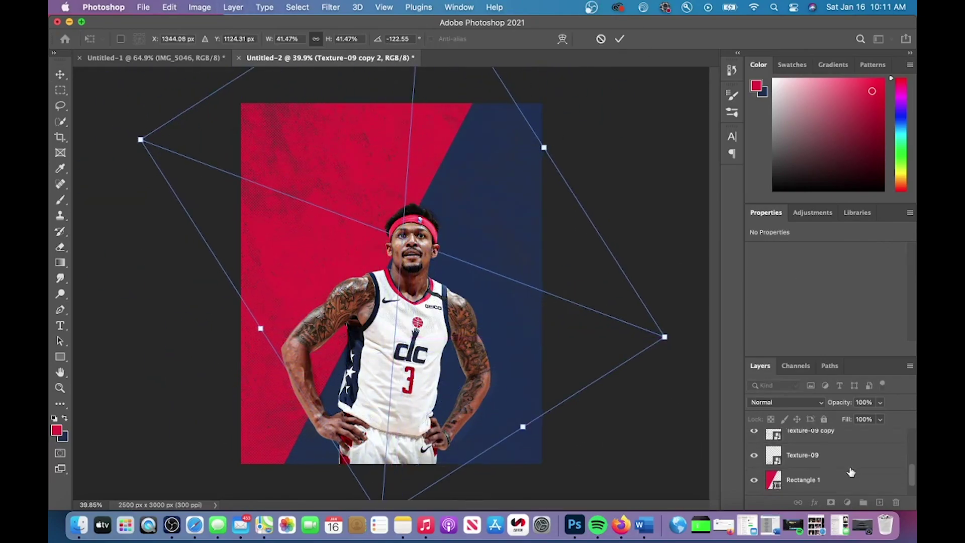
left_click_drag(664, 339, 590, 213)
left_click(619, 39)
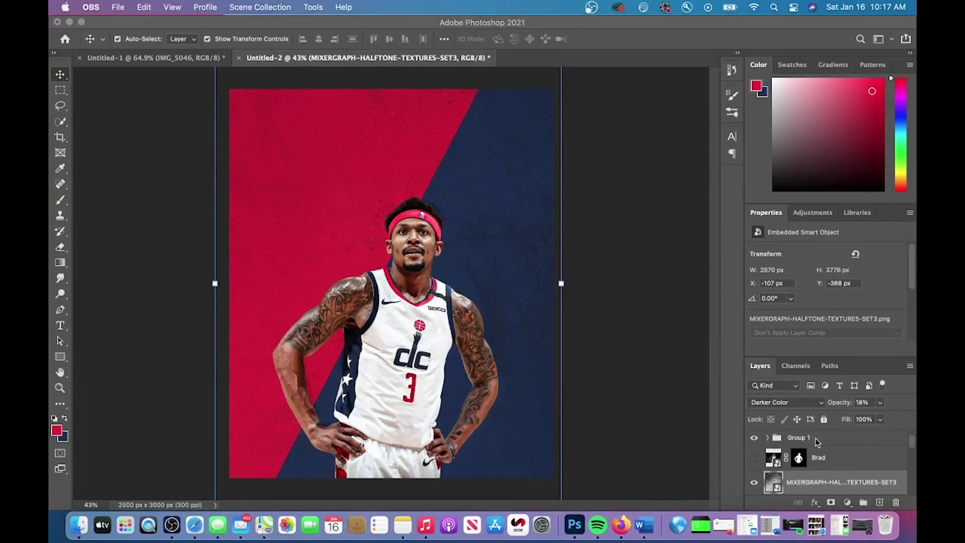
scroll(355, 266, "up", 5)
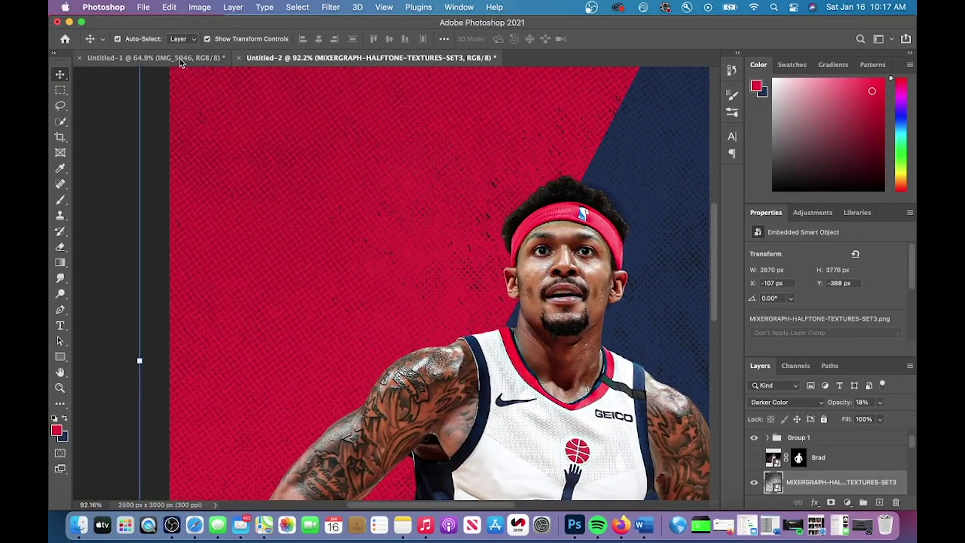